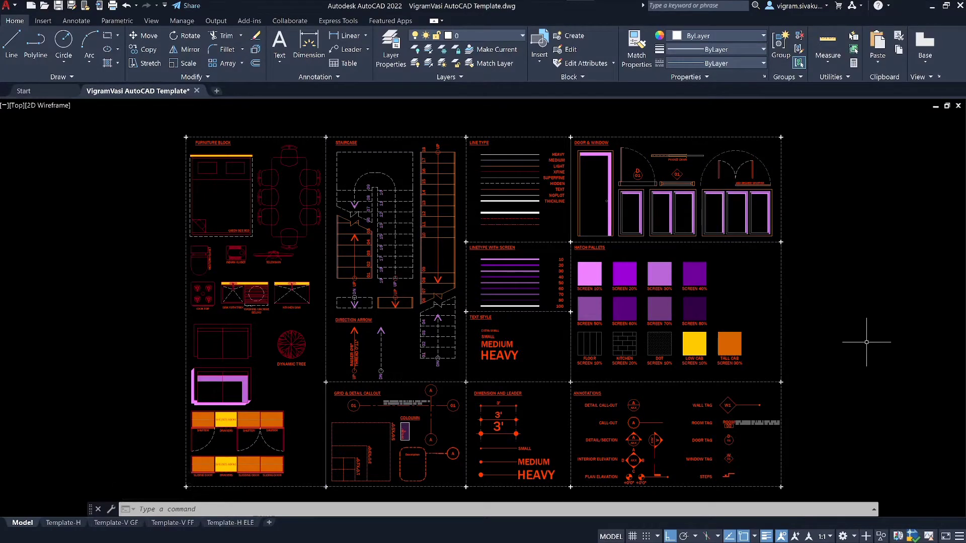
Step: Draw a rectangle about 6'-4" wide and 6'-0" high in the empty space beside the template blocks
mouse_move(867, 342)
middle_mouse_down()
mouse_move(231, 349)
mouse_move(205, 334)
middle_mouse_up()
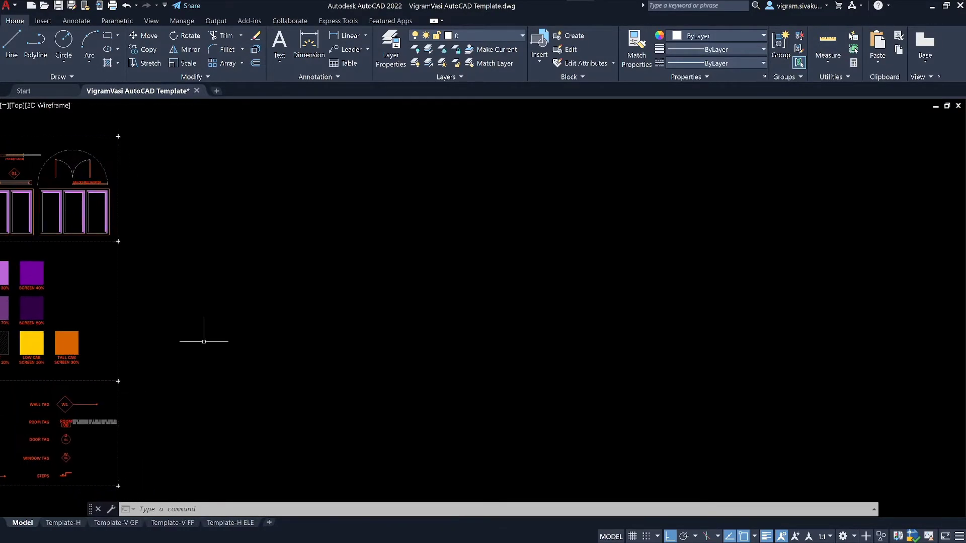
scroll(205, 334, "down", 2)
middle_click_drag(467, 316, 448, 314)
key("Escape")
key("Escape")
type("rec")
key("space")
left_click(406, 334)
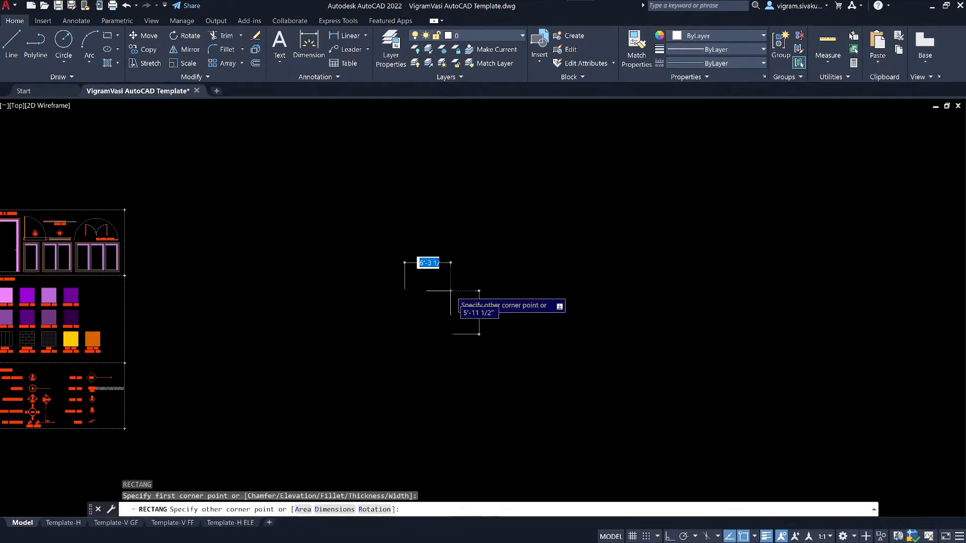
left_click(451, 292)
scroll(423, 305, "up", 5)
scroll(425, 299, "up", 2)
key("Escape")
key("Escape")
key("Escape")
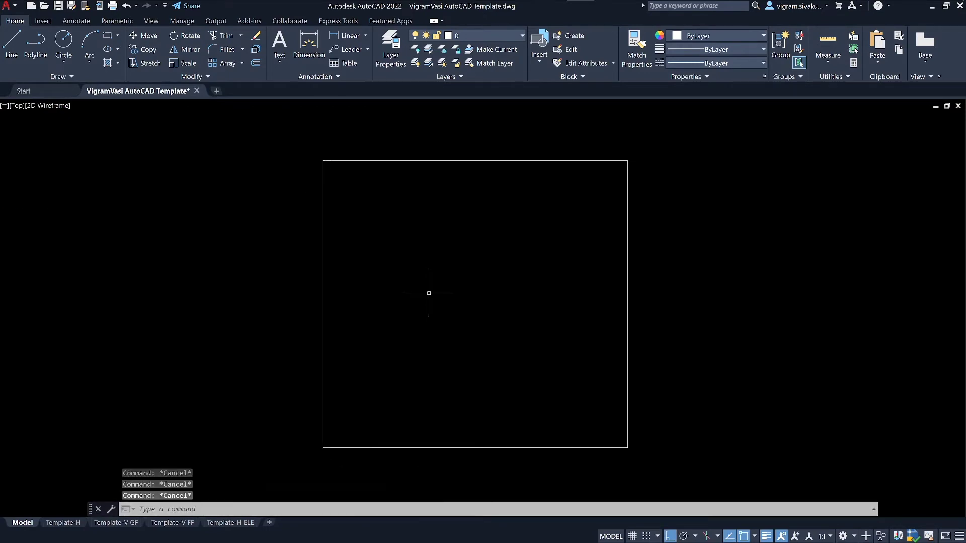
Step: Start a field from the Objects category with the Object field name, linked to the rectangle
type("field")
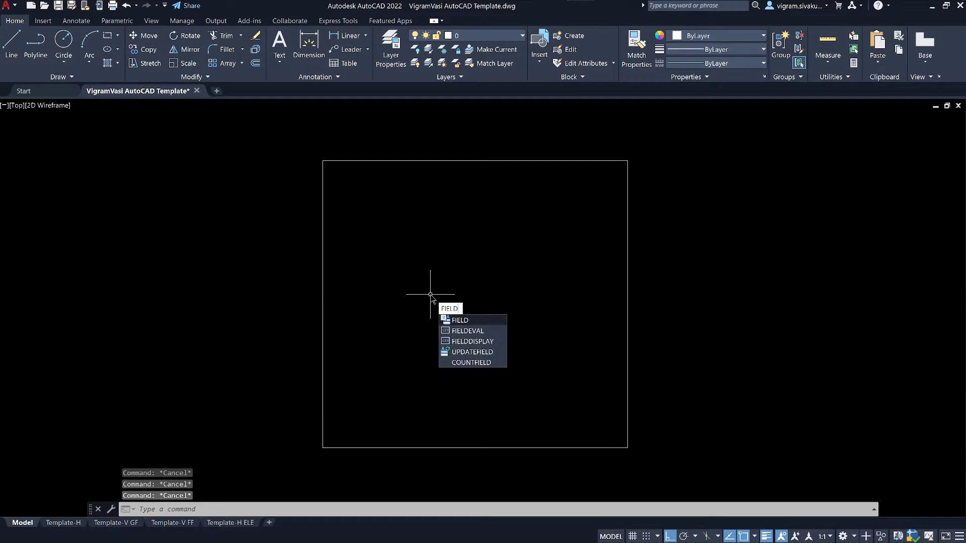
key("Return")
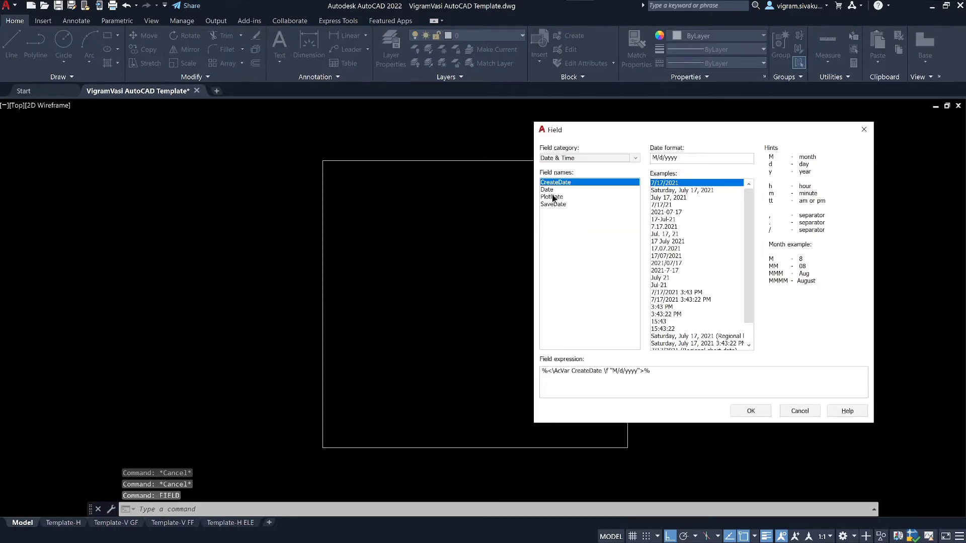
left_click(569, 157)
left_click(547, 197)
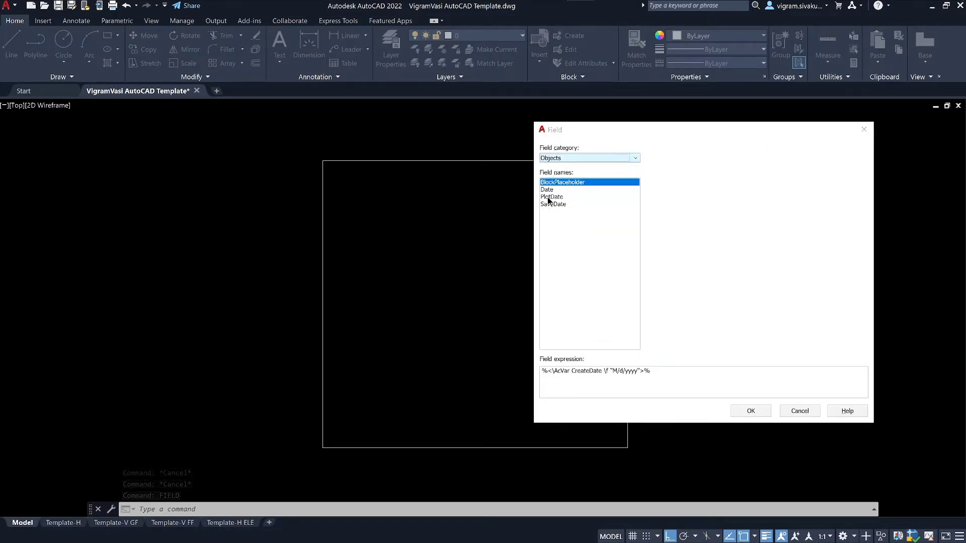
left_click(557, 160)
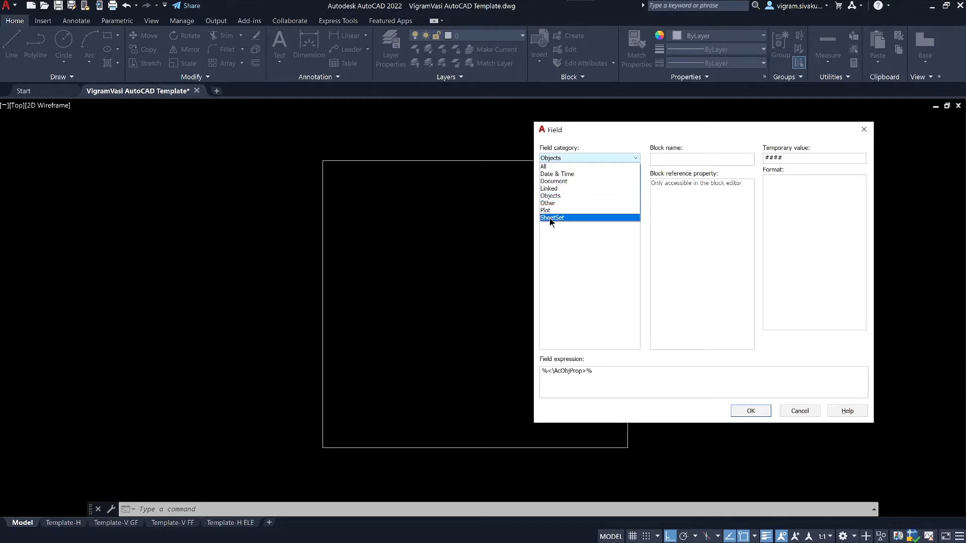
left_click(548, 197)
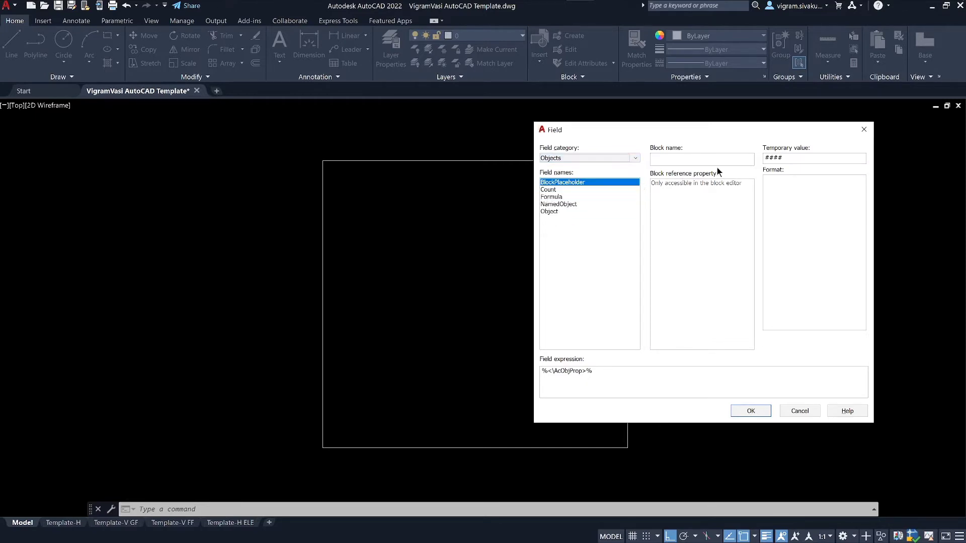
left_click(553, 212)
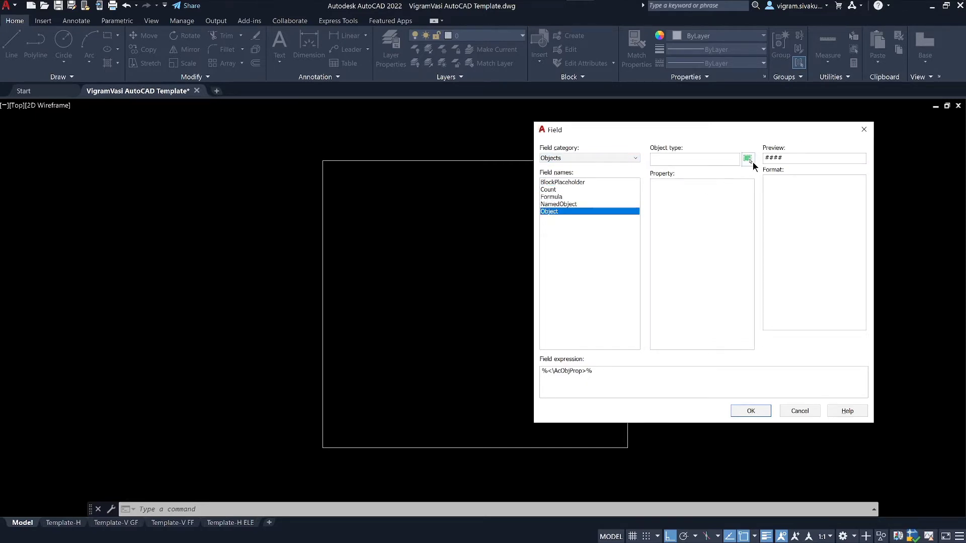
left_click(747, 160)
left_click(493, 161)
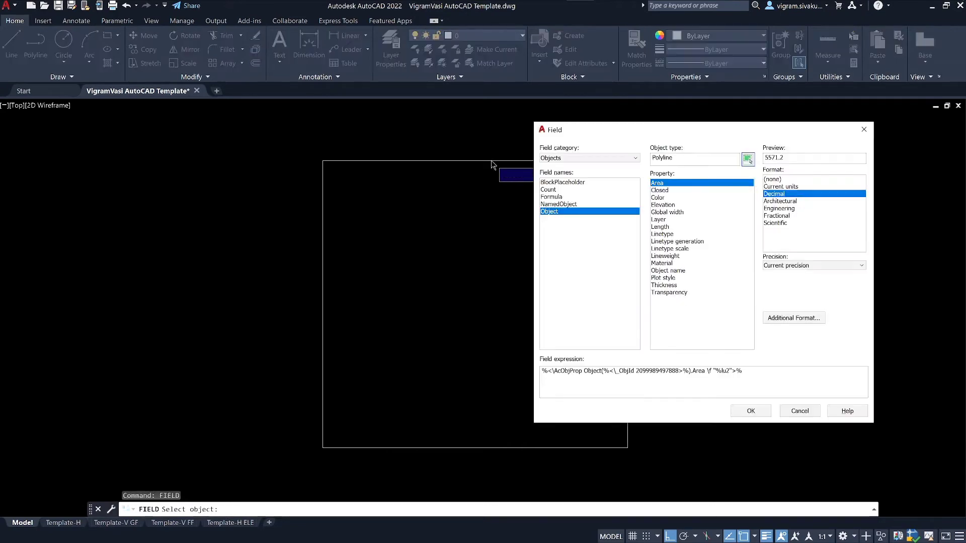
Step: Choose the Area property in Decimal format with current precision and place the field inside the rectangle's lower-left corner
left_click(662, 192)
left_click(663, 197)
left_click(663, 212)
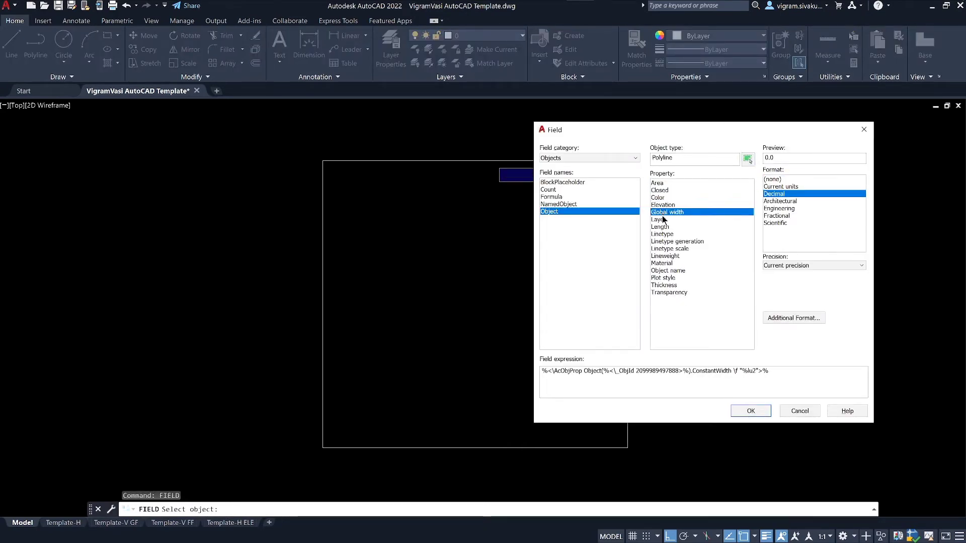
left_click(663, 220)
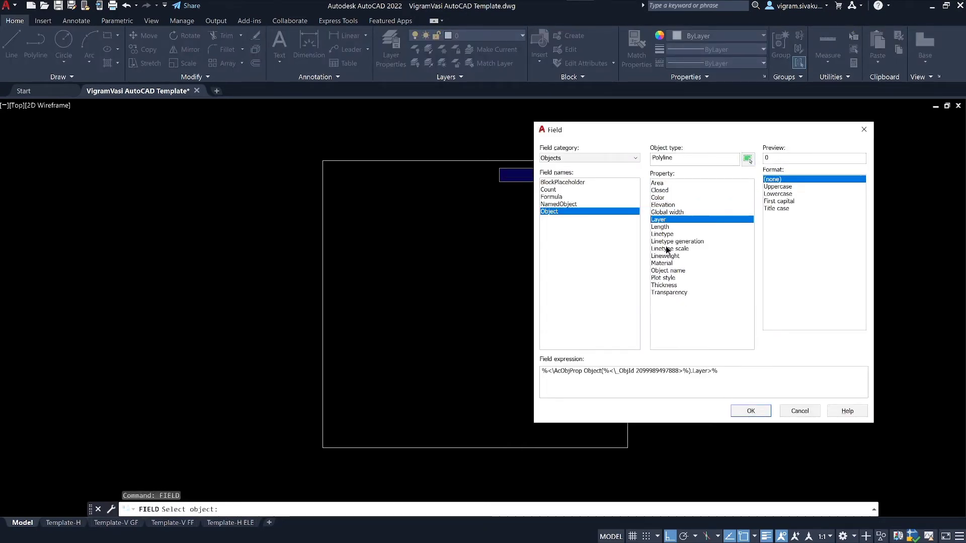
left_click(656, 183)
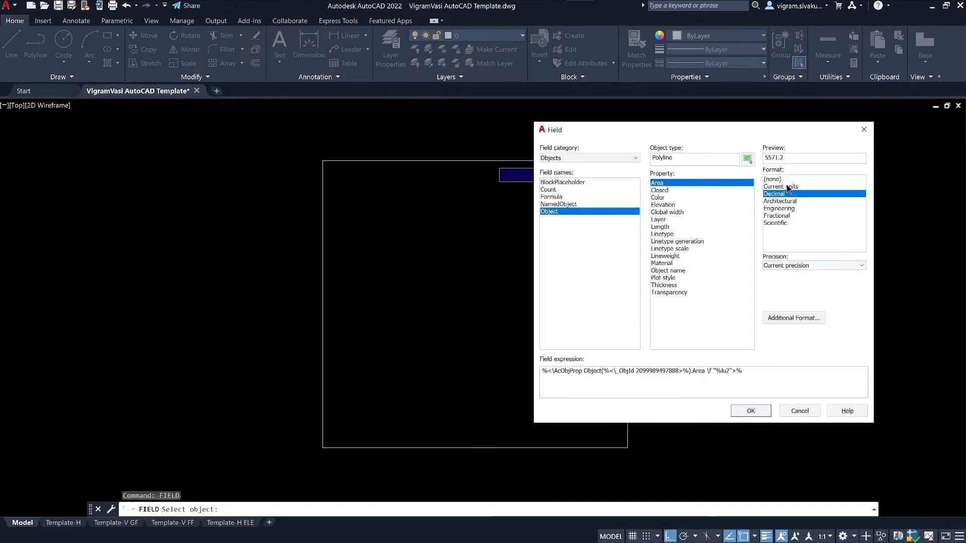
left_click(782, 265)
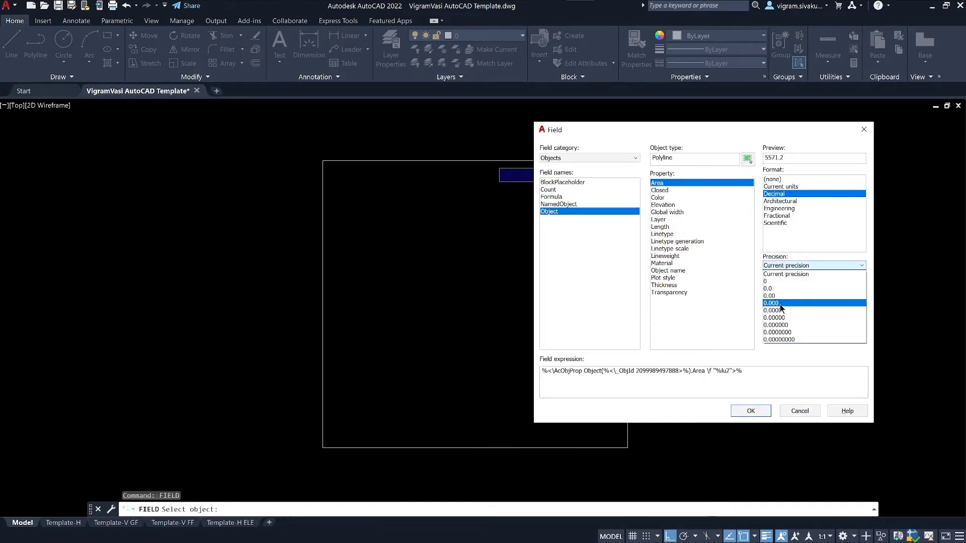
left_click(780, 271)
left_click(745, 411)
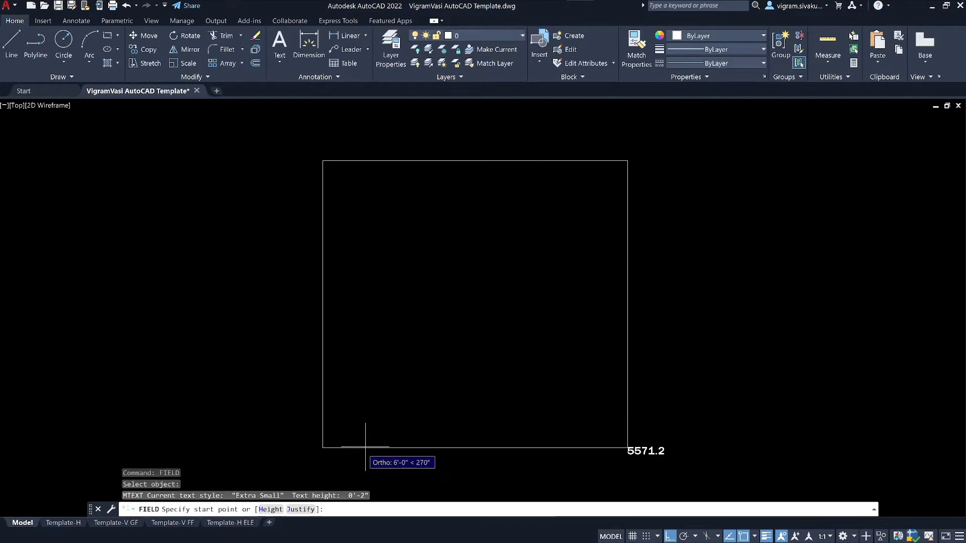
key("F8")
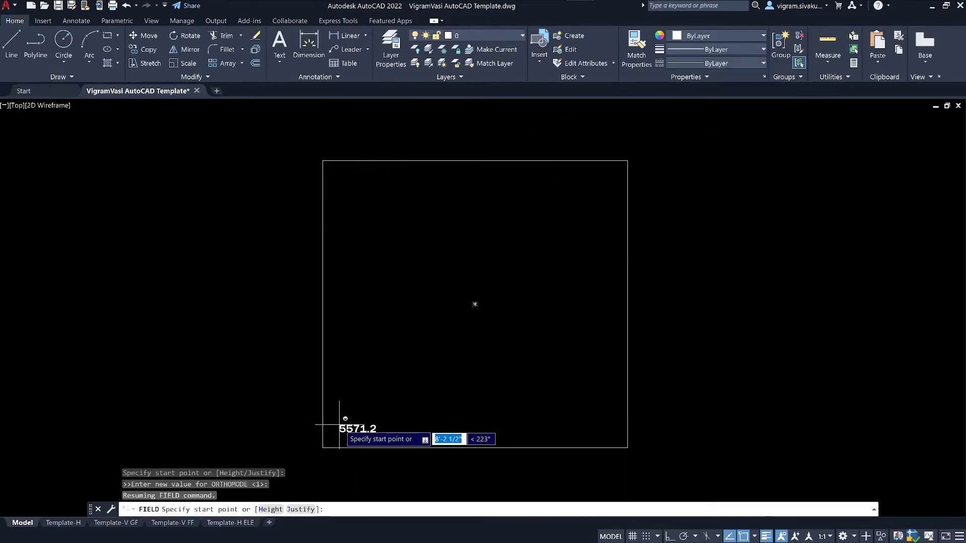
left_click(339, 425, "shift")
key("Escape")
Step: Set the area field's text height to 4"
left_click(391, 435)
left_click(369, 403)
right_click(417, 309)
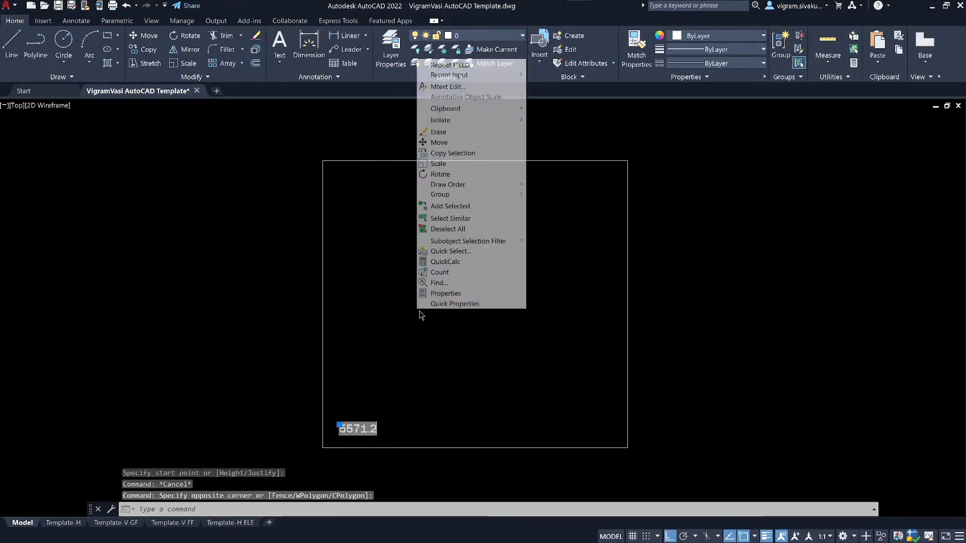
left_click(476, 294)
left_click(921, 347)
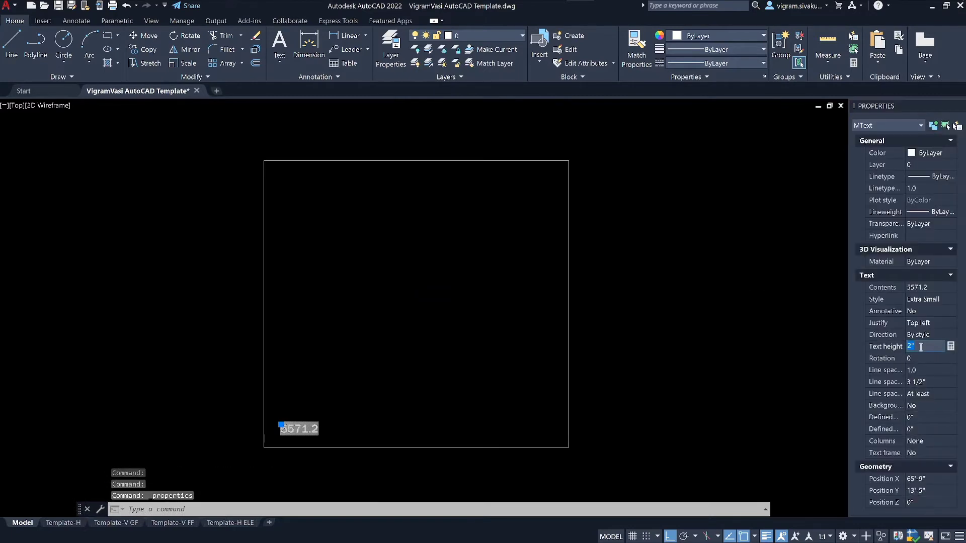
type("4")
key("Tab")
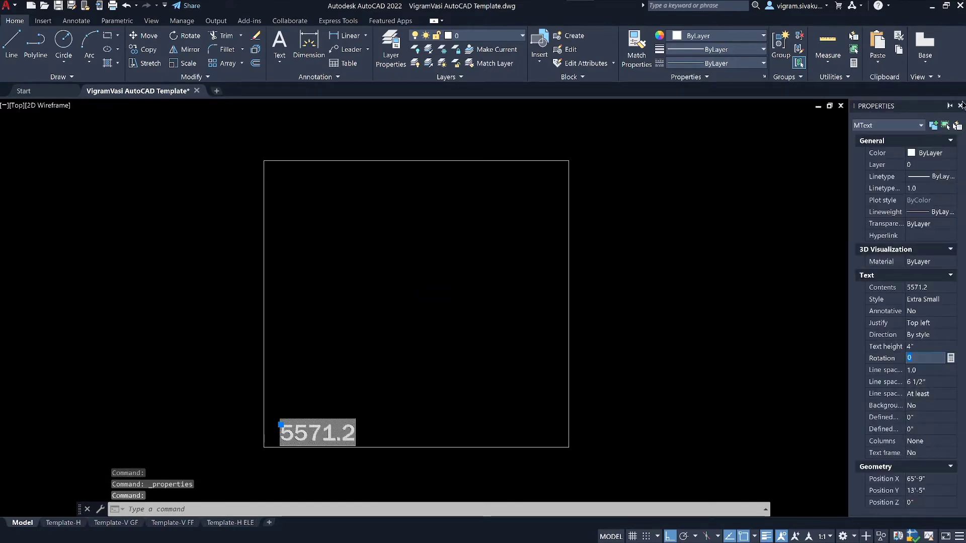
left_click(961, 105)
type("M")
key("Return")
left_click(480, 372)
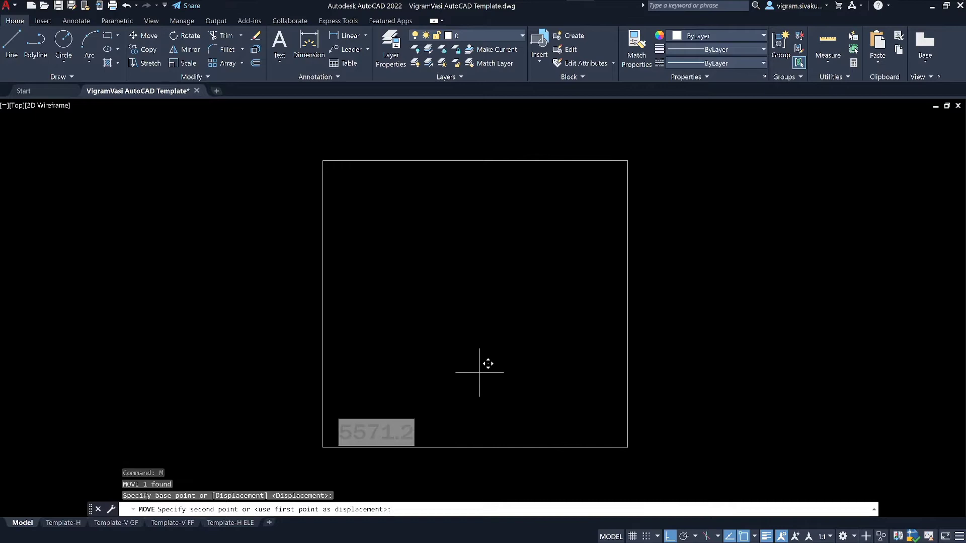
key("Escape")
Step: Stretch the rectangle's right edge outward to more than double its width and regenerate the drawing to update the area field
scroll(371, 283, "down", 2)
left_click(528, 297)
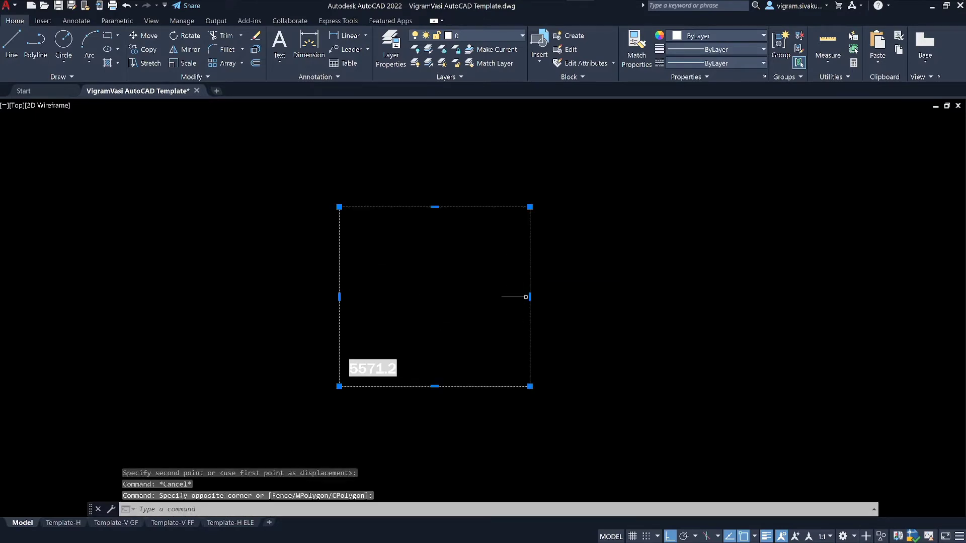
left_click(530, 297)
left_click(773, 297)
key("Escape")
type("RE")
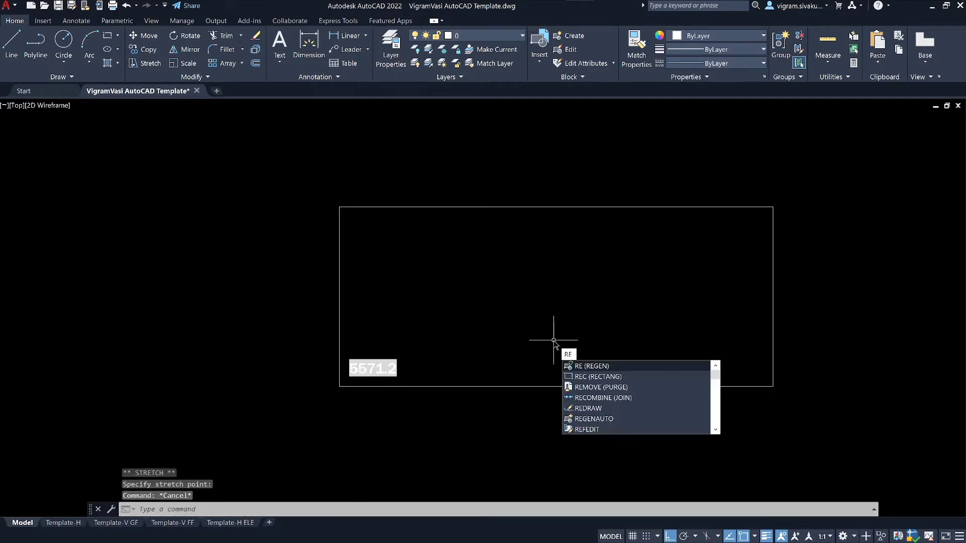
key("Return")
scroll(363, 383, "up", 2)
scroll(364, 431, "down", 2)
middle_click_drag(580, 321, 493, 288)
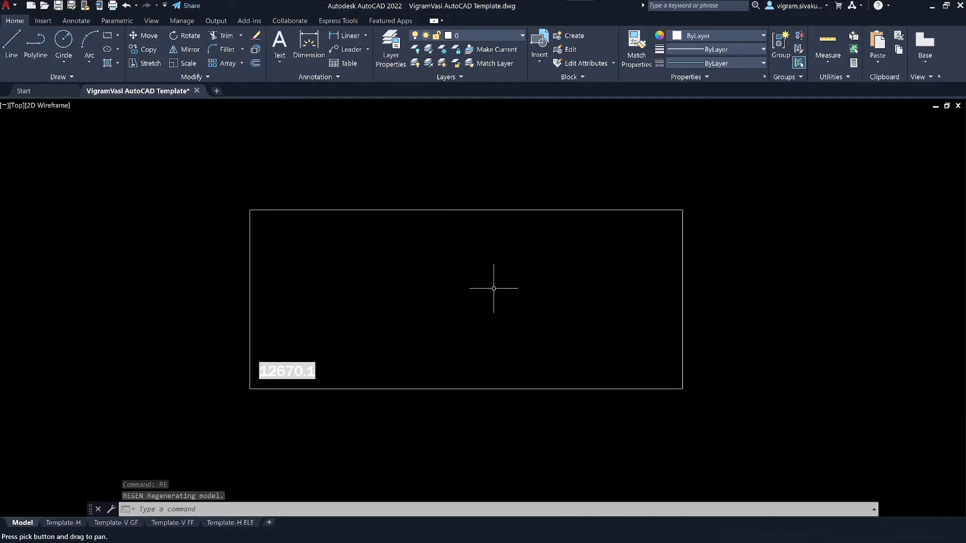
Step: Stretch the rectangle's right edge inward to make it taller than wide, and regenerate the drawing to update the area field
scroll(494, 289, "up", 2)
left_click(823, 298)
left_click(823, 301)
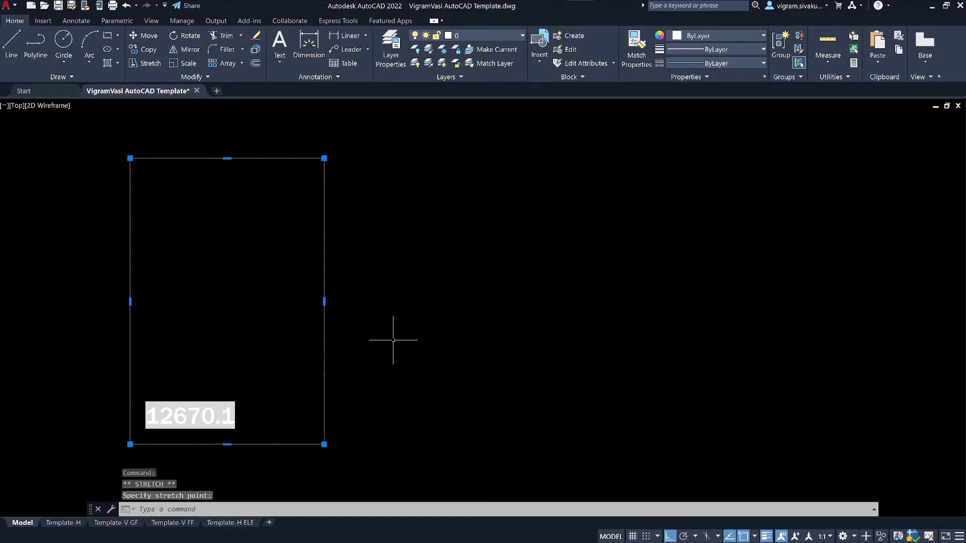
key("Escape")
type("re")
key("Return")
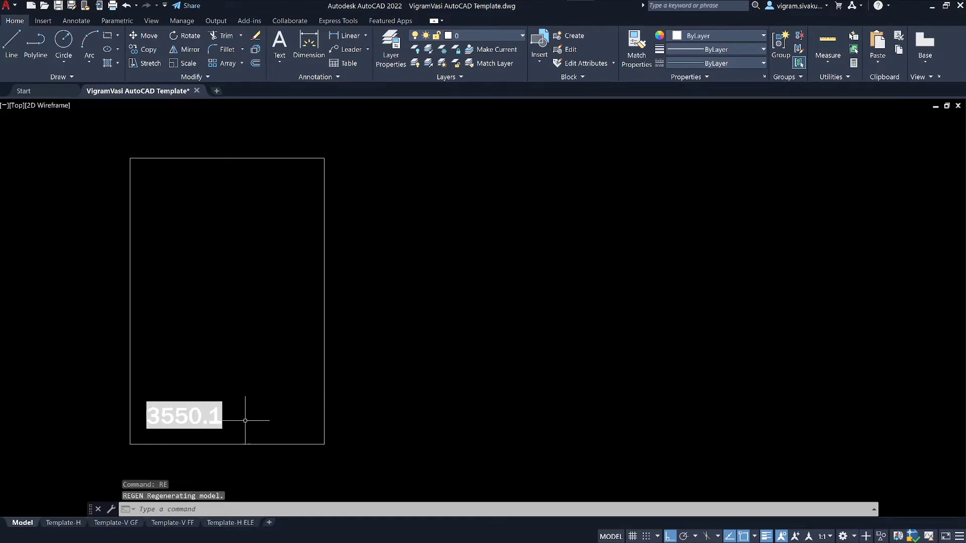
Step: Copy the rectangle without its area text to the empty space on its right
left_click(460, 308)
left_click(285, 233)
type("co")
key("Return")
left_click(285, 233)
left_click(533, 237)
key("Escape")
key("Escape")
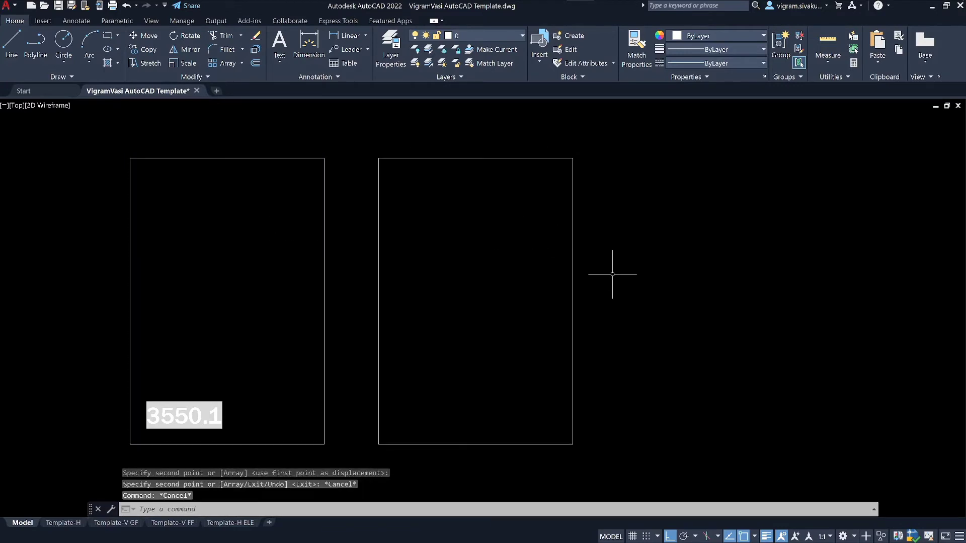
Step: Insert an object field showing the copied rectangle's Layer property inside that rectangle's lower-left corner
type("field")
key("Return")
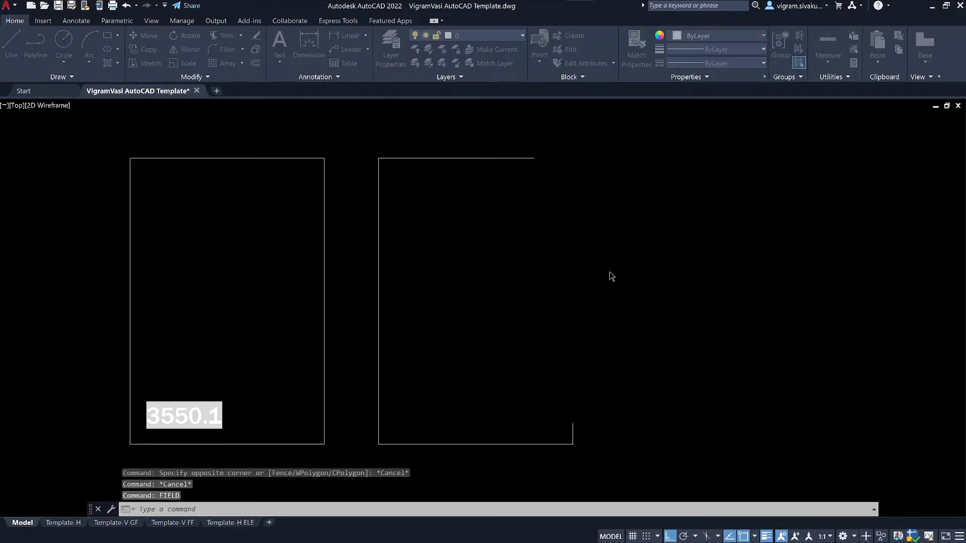
left_click(748, 159)
left_click(503, 159)
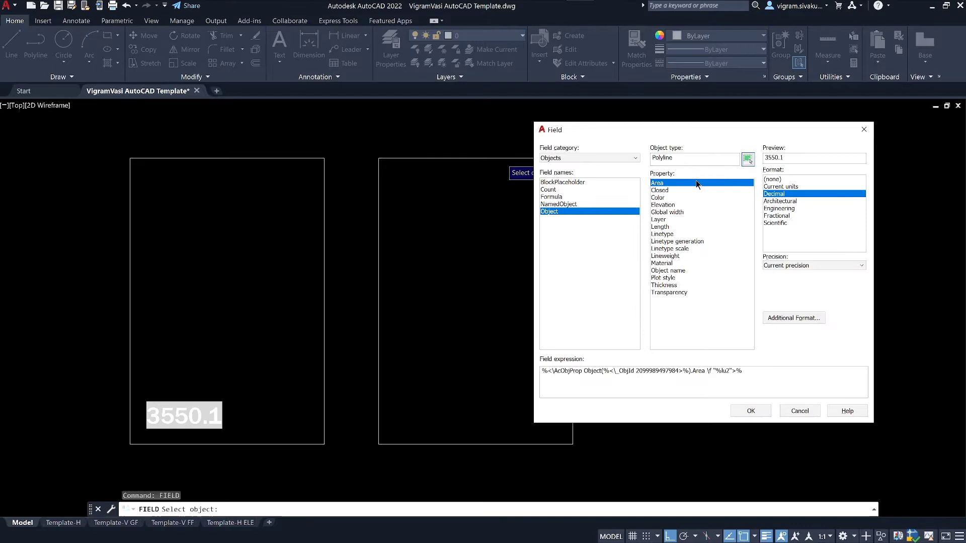
left_click(658, 220)
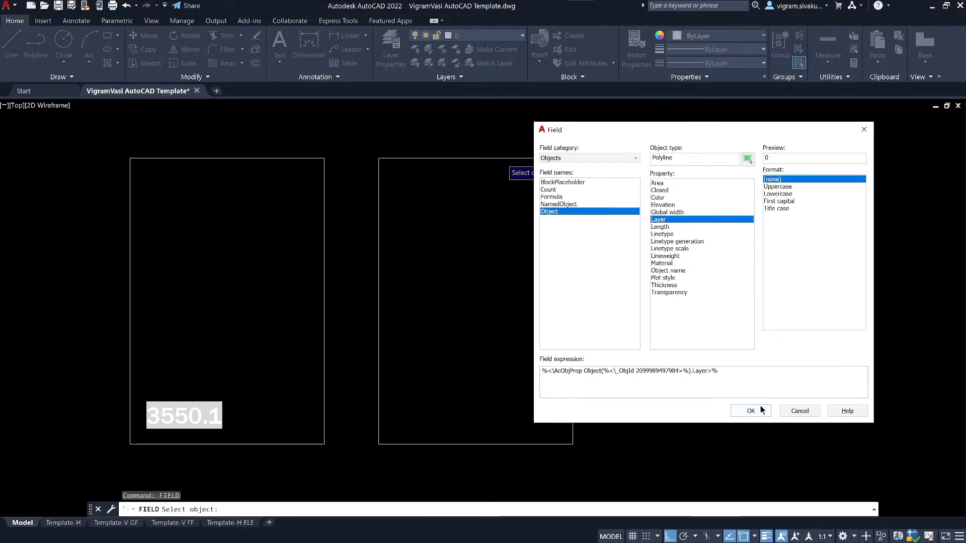
left_click(751, 411)
key("F8")
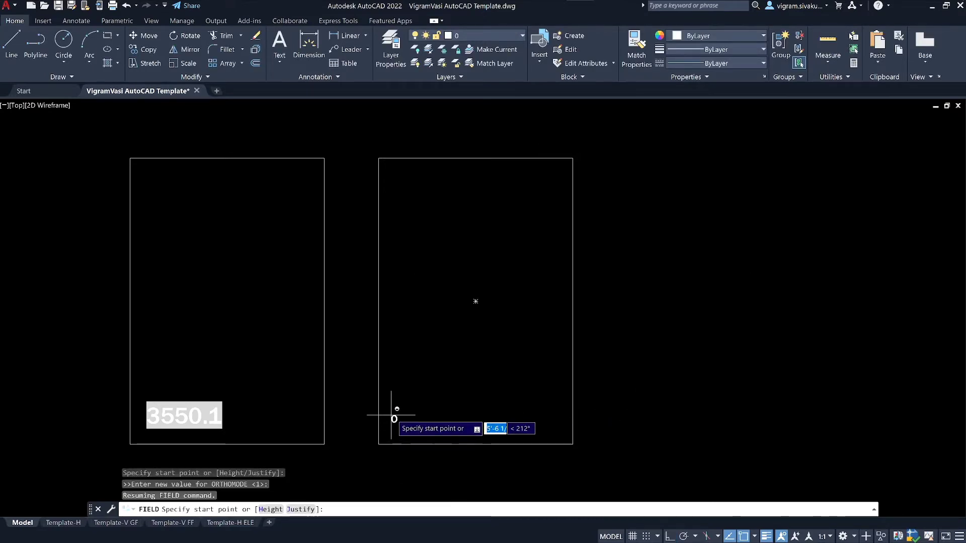
left_click(391, 415)
Step: Match the layer field text's properties to those of the area field text
type("ma")
key("Return")
left_click(221, 412)
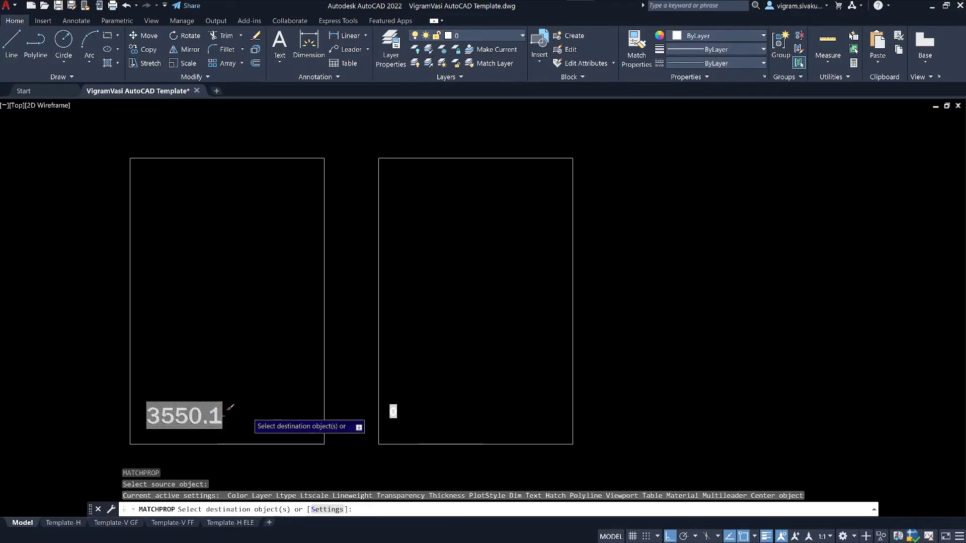
left_click(393, 412)
key("Escape")
key("Escape")
Step: Assign the copied rectangle to the Heavy layer
left_click(580, 455)
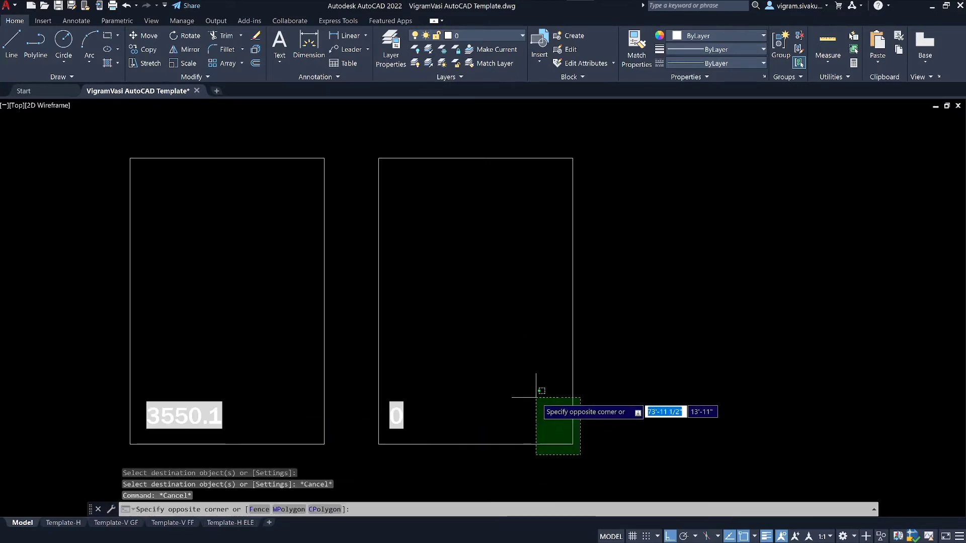
left_click(536, 397)
left_click(478, 38)
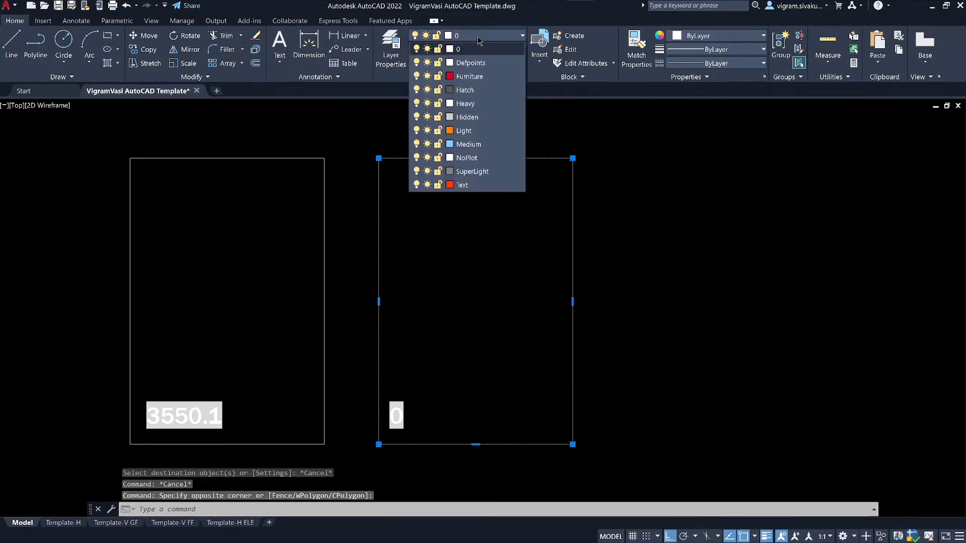
left_click(484, 104)
key("Escape")
Step: Shorten the left rectangle by lowering its top edge to about three-fifths of the original height, and regenerate the drawing
left_click(347, 351)
left_click(311, 319)
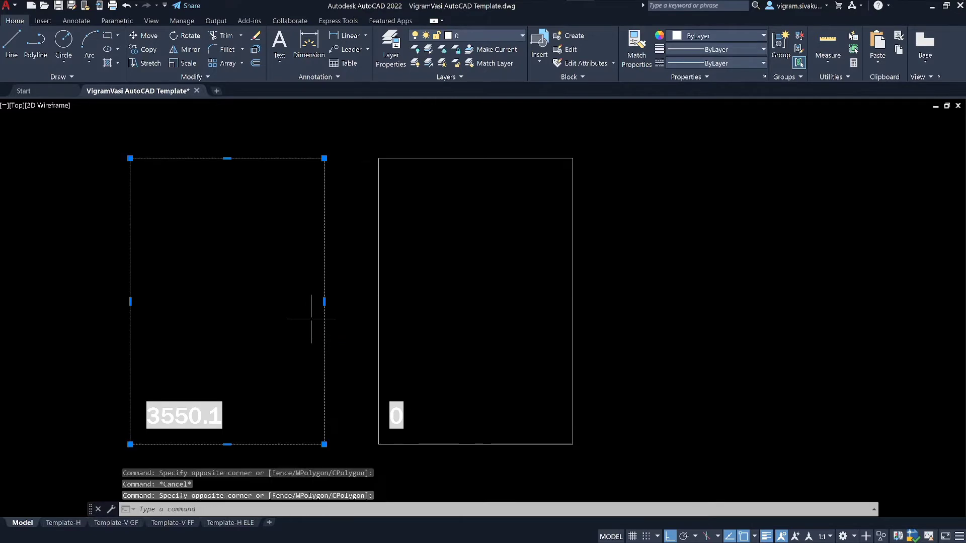
left_click(228, 158)
left_click(227, 266)
key("Escape")
key("Escape")
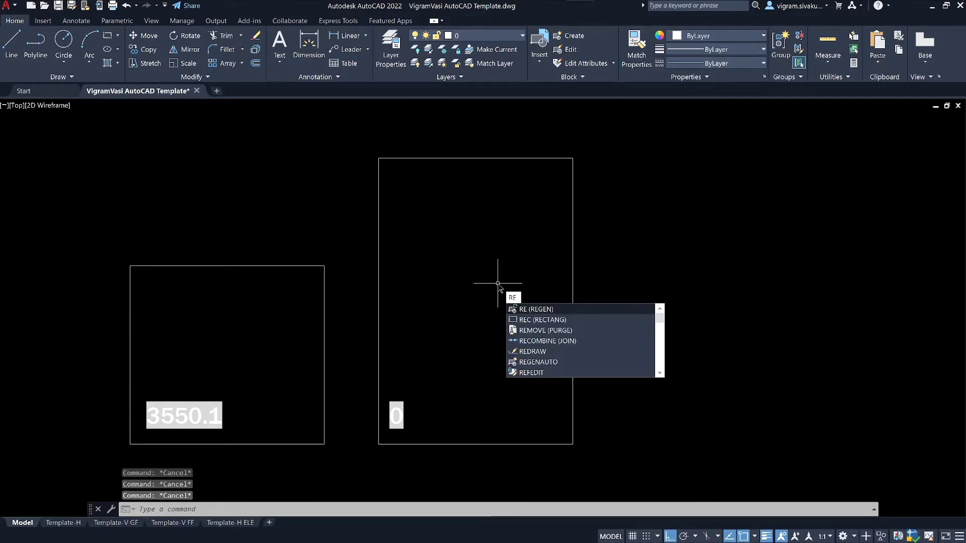
key("Return")
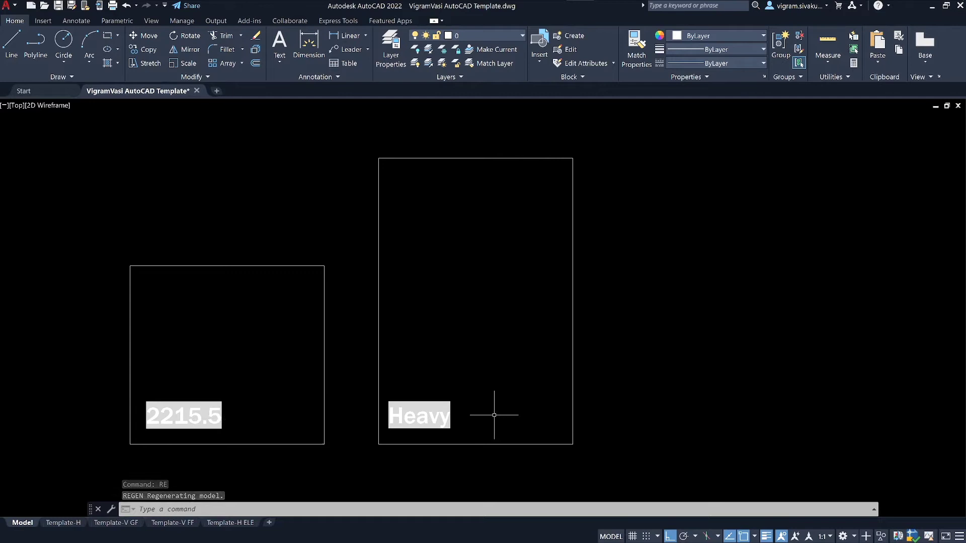
left_click(638, 345)
left_click(470, 321)
type("m")
key("Return")
left_click(473, 304)
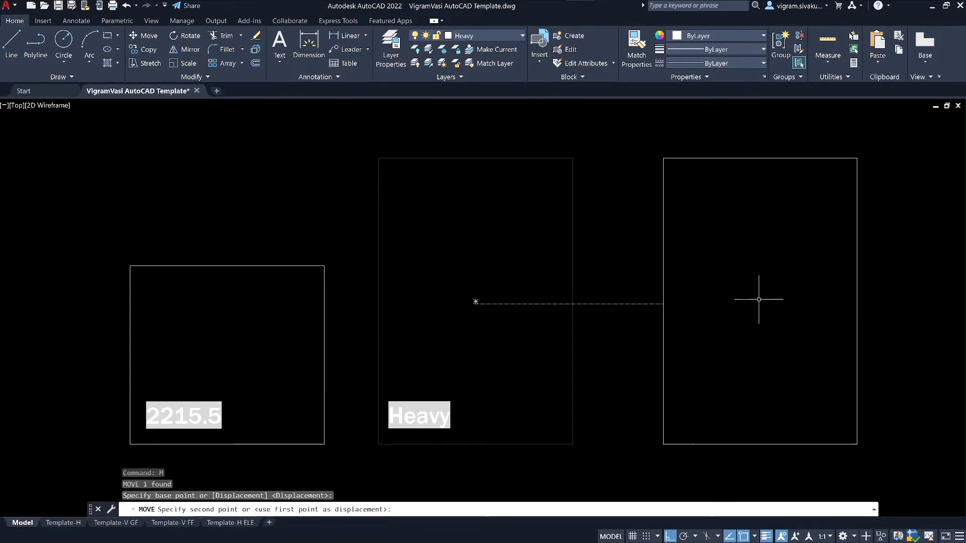
left_click(759, 302)
key("Escape")
key("ctrl+z")
Step: Copy the rectangle with the layer field, without its text, to the empty space on its right
middle_click_drag(582, 371, 496, 342)
left_click(496, 342)
left_click(415, 307)
type("o")
key("Return")
left_click(393, 296)
left_click(636, 294)
key("Escape")
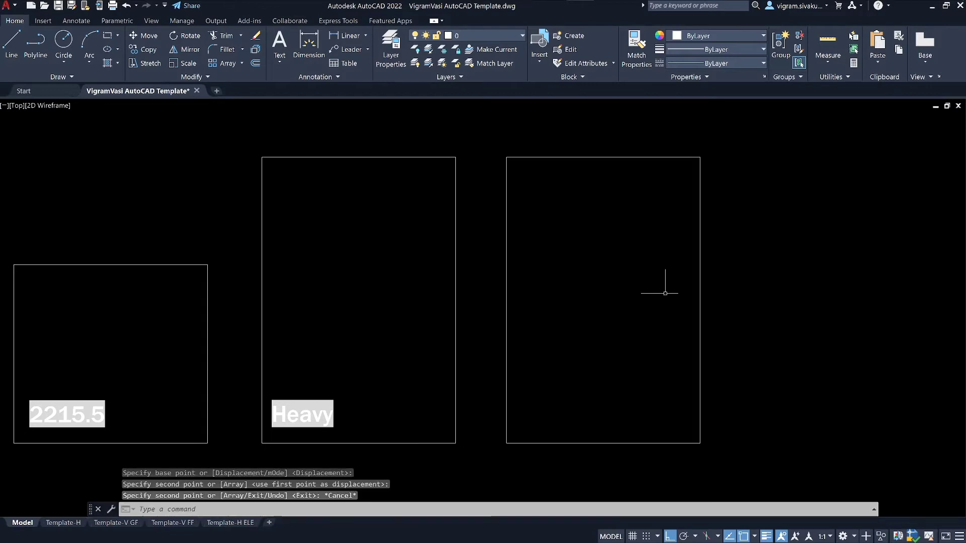
Step: Start a block definition named Test Block 01 with its base point at the new rectangle's lower-left corner
left_click(720, 278)
left_click(603, 269)
key("Escape")
type("b")
key("Return")
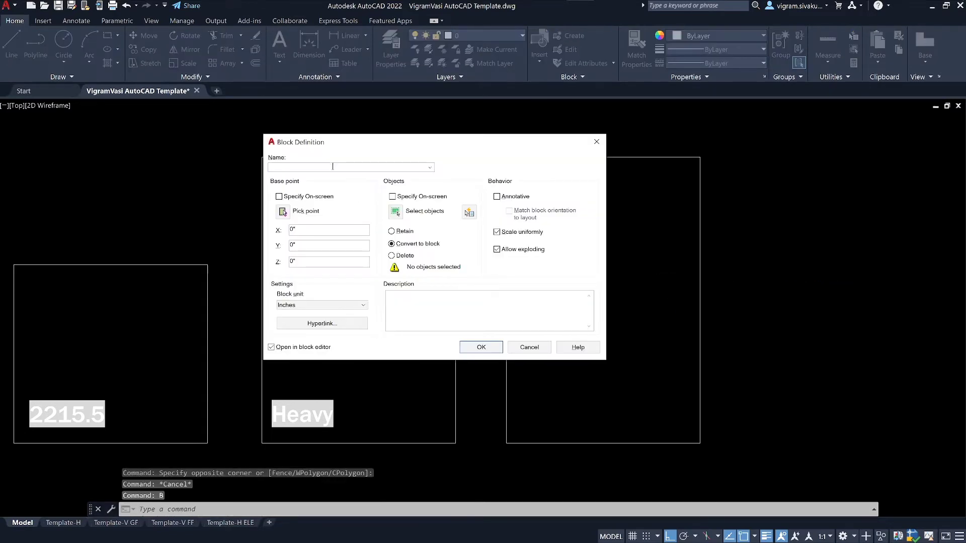
type("Test Block 01")
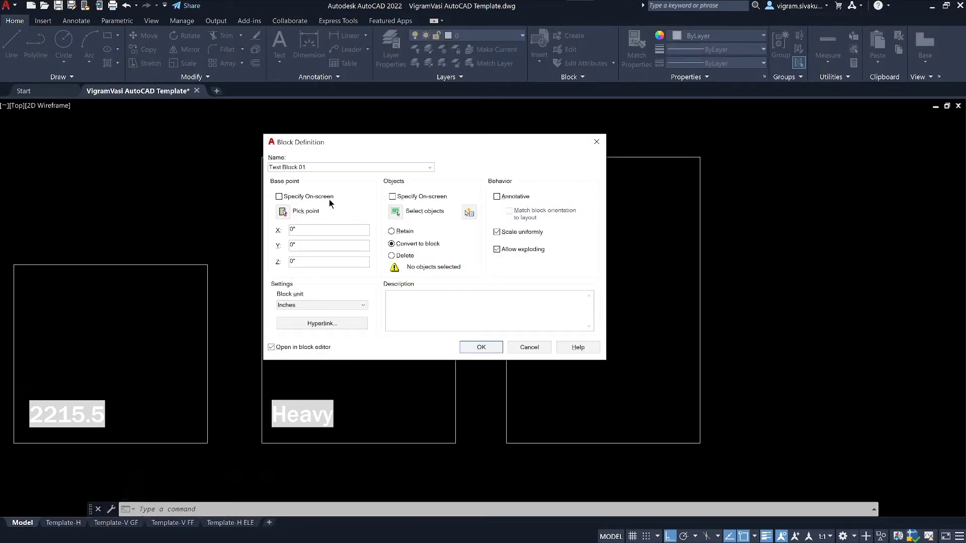
left_click(282, 211)
left_click(507, 432)
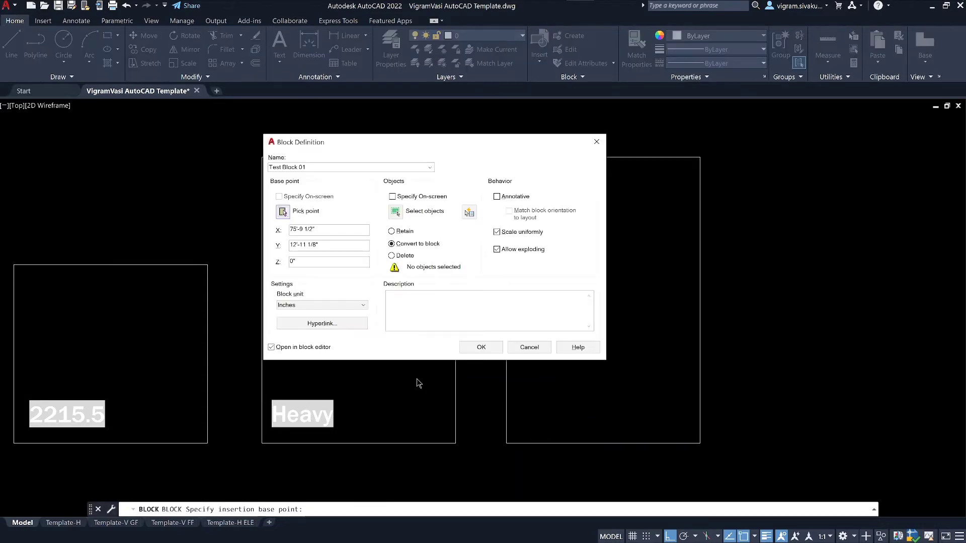
Step: Choose the new rectangle as the block's object and create the block, opening it in the block editor
left_click(482, 347)
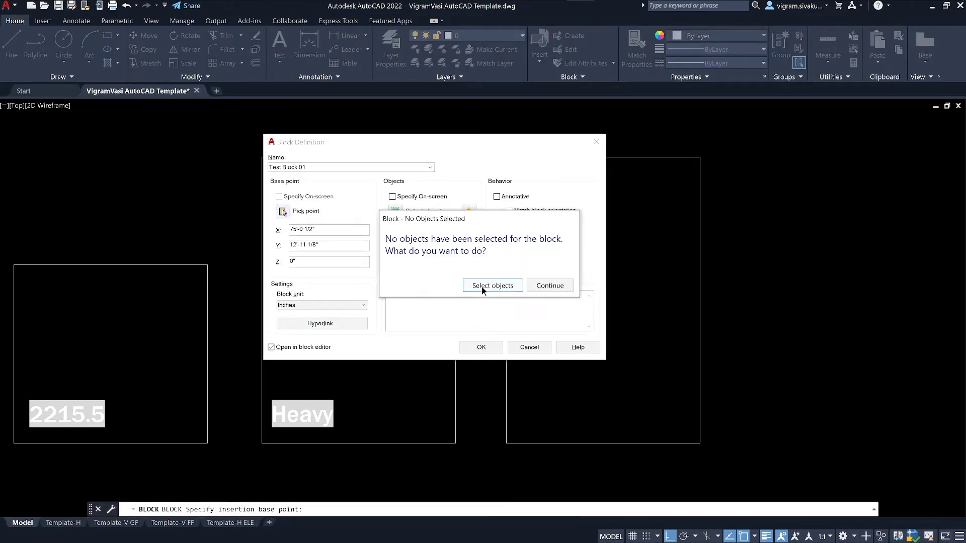
left_click(482, 286)
left_click(507, 351)
key("Return")
left_click(491, 349)
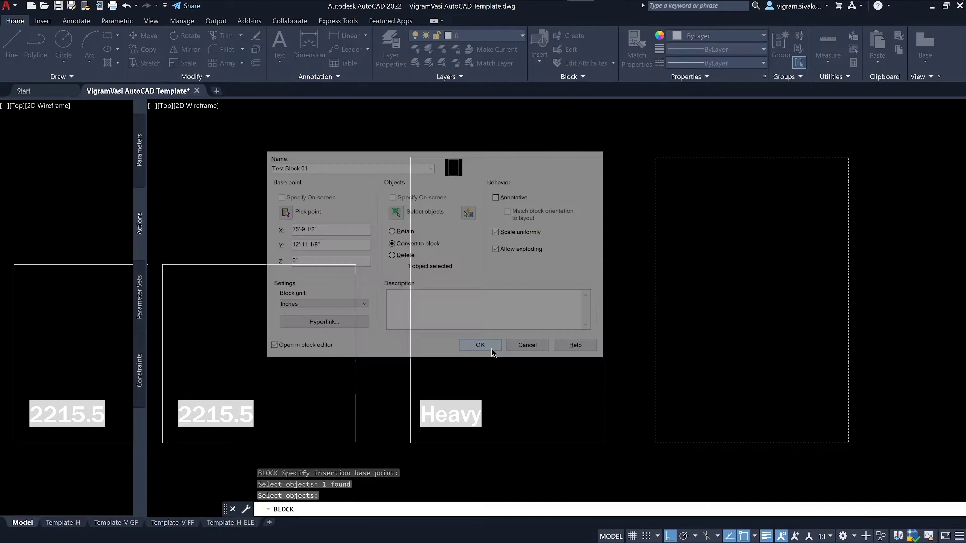
Step: Start an object field in the block editor and link it to the block's rectangle
scroll(522, 332, "down", 6)
scroll(522, 332, "up", 3)
left_click(522, 331)
left_click(522, 299)
scroll(440, 330, "down", 8)
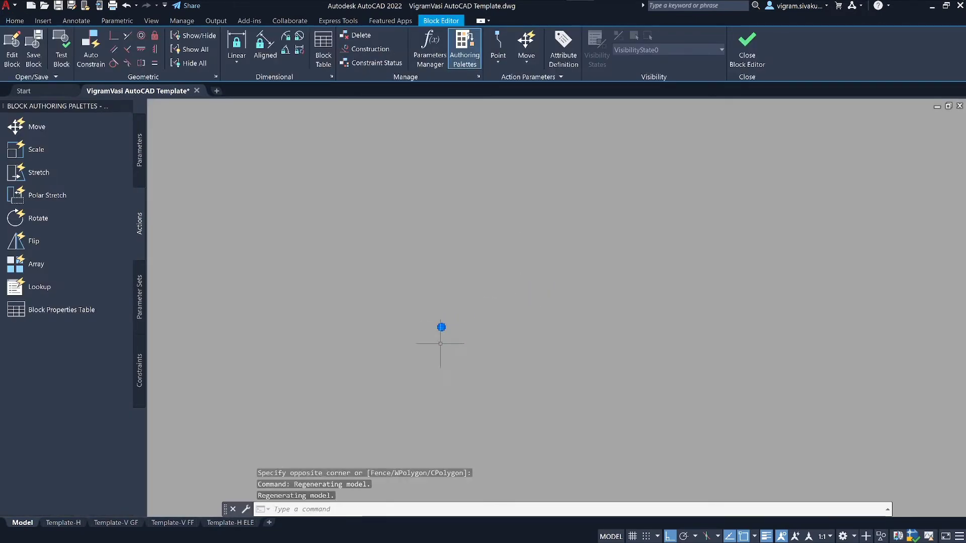
key("Escape")
scroll(439, 330, "up", 3)
scroll(459, 279, "up", 8)
key("Escape")
key("Escape")
key("Escape")
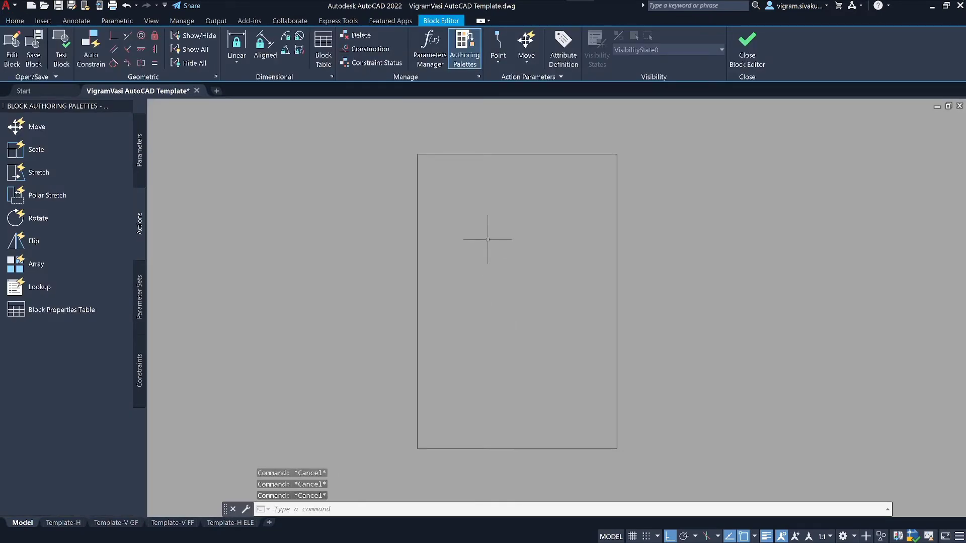
type("field")
key("Return")
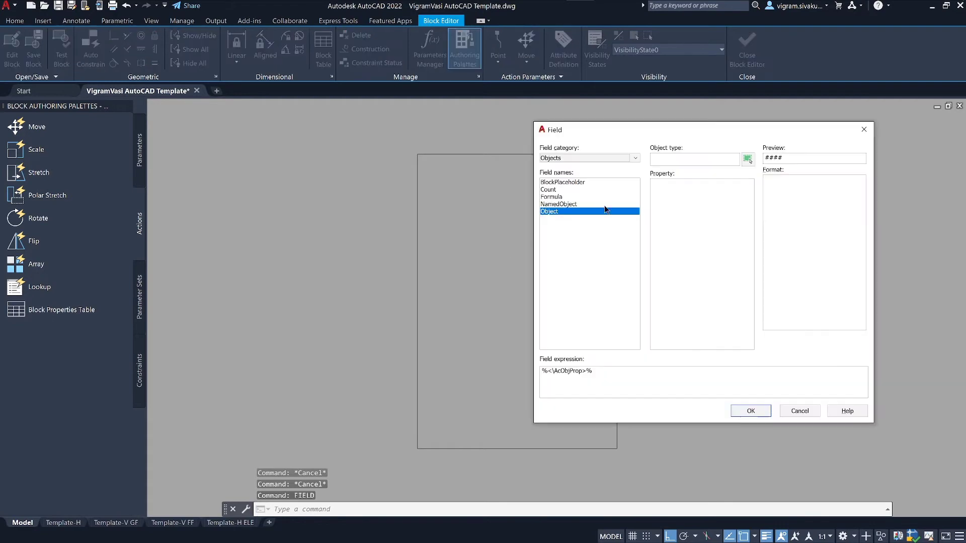
left_click(752, 160)
left_click(501, 155)
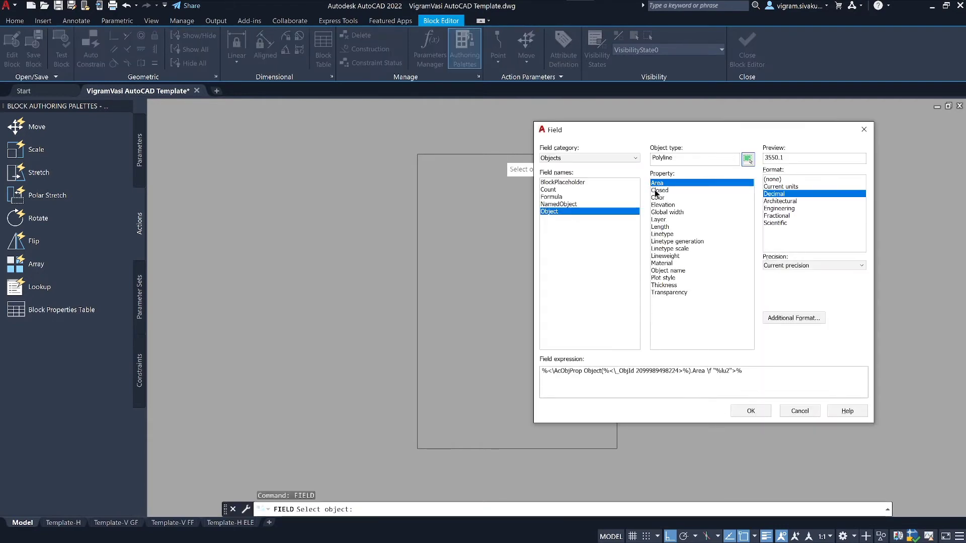
Step: Format the Area field as Architectural with precision 0 and place it in the rectangle's lower-left corner
left_click(781, 201)
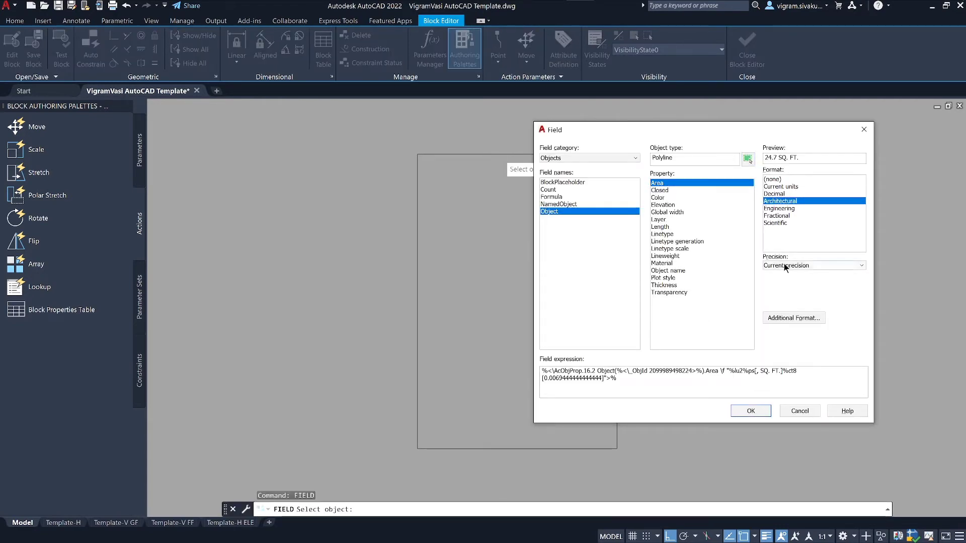
left_click(804, 265)
left_click(778, 282)
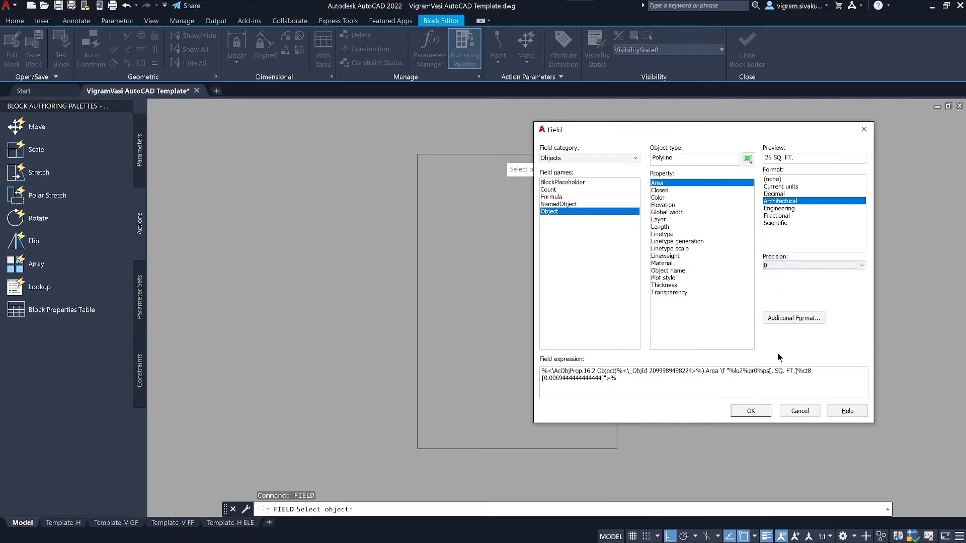
left_click(750, 411)
left_click(430, 440)
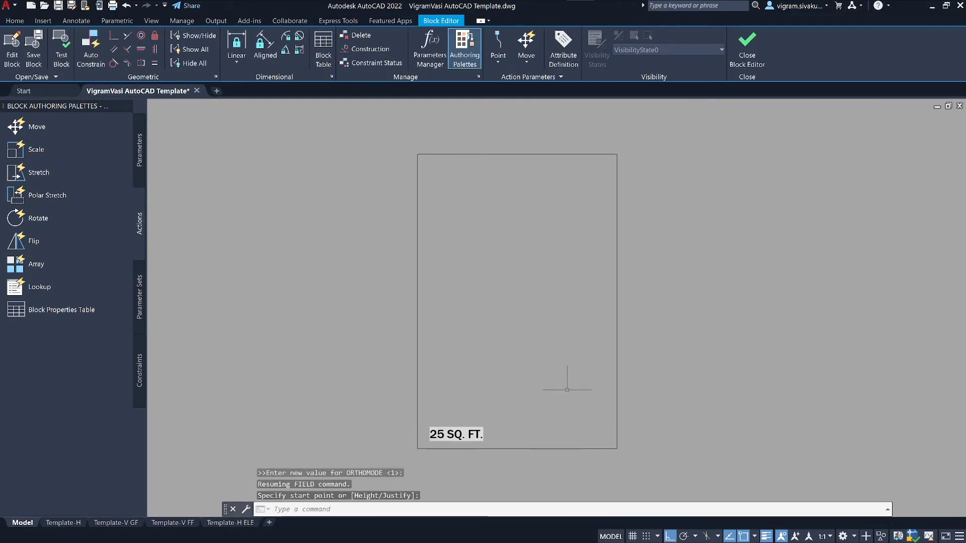
Step: Set the area text's height to 4" and move the text slightly upward inside the rectangle
key("Escape")
left_click(463, 431)
right_click(513, 329)
left_click(536, 307)
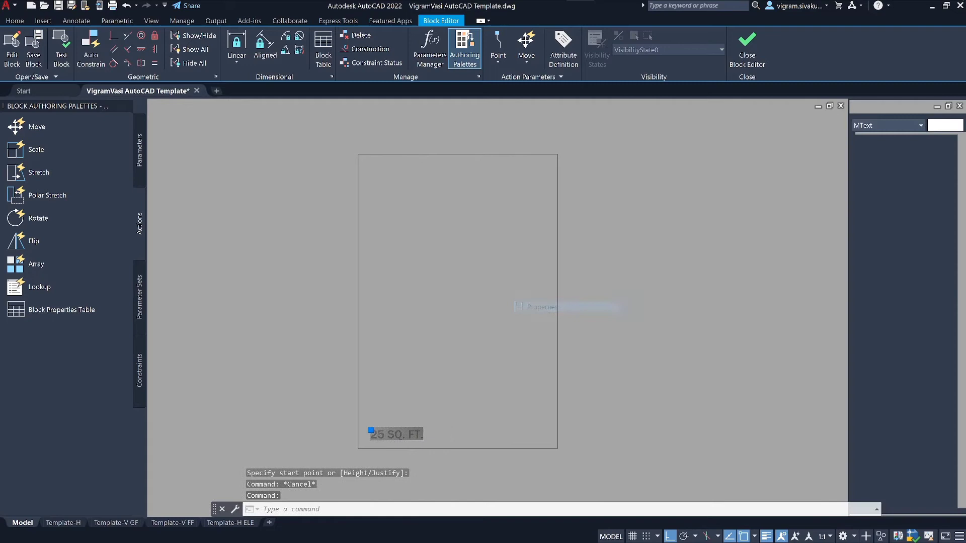
type("4")
key("Return")
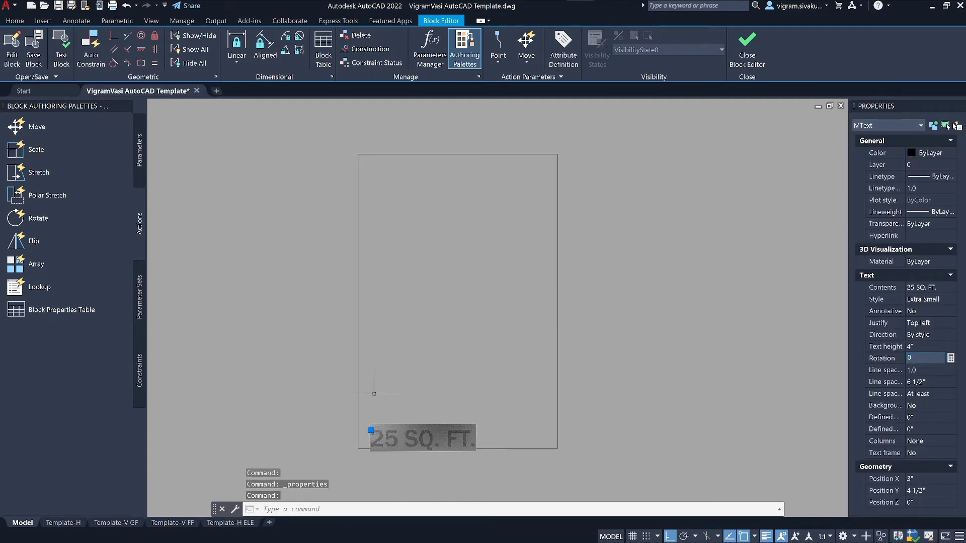
type("m")
key("space")
left_click(421, 368)
left_click(422, 350)
key("Escape")
Step: Add a linear parameter across the rectangle's width, from its left edge to its right edge, labelled below the rectangle
left_click(139, 150)
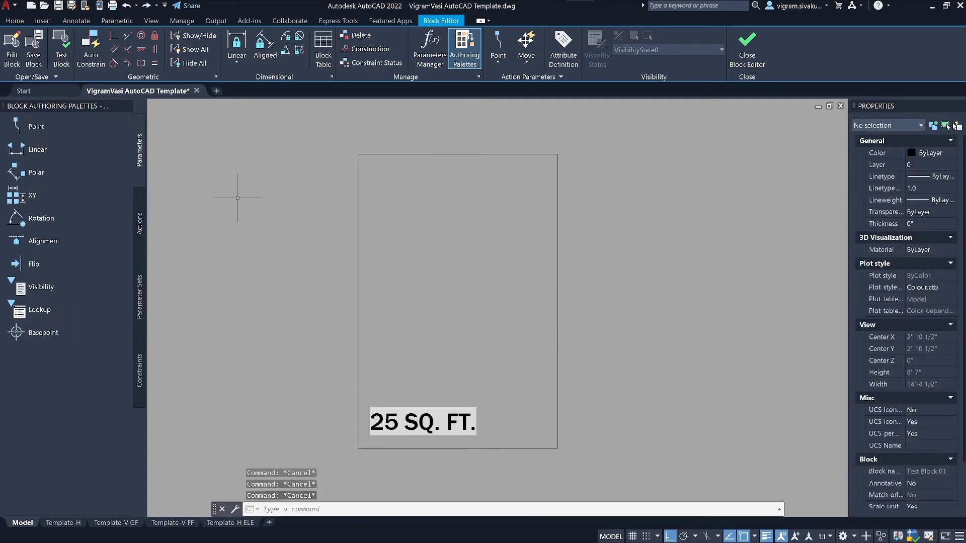
left_click(37, 149)
left_click(358, 302)
left_click(555, 302)
left_click(503, 463)
Step: Add a stretch action to the linear parameter's right point, framing the rectangle's right side and selecting the rectangle
left_click(140, 223)
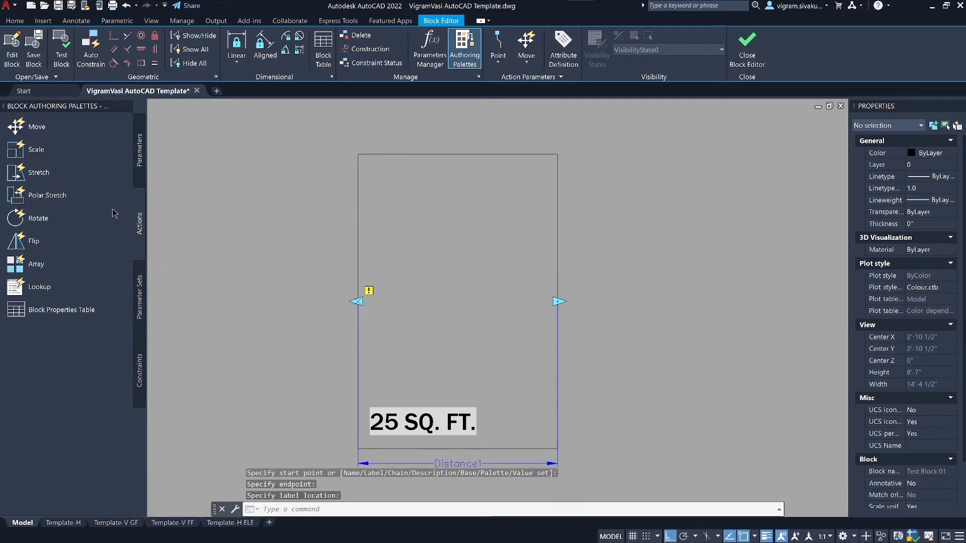
left_click(38, 172)
left_click(552, 463)
left_click(557, 302)
left_click(534, 473)
left_click(593, 133)
left_click(579, 147)
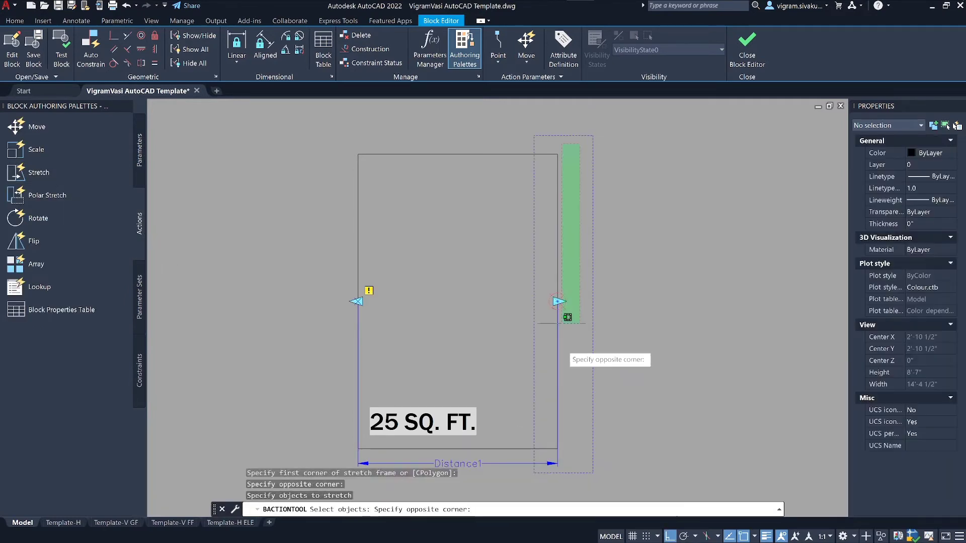
left_click(545, 471)
key("Return")
key("Return")
Step: Define an attribute with tag Tag, prompt Field and a BlockPlaceholder Distance1 field as default, placed in the rectangle's lower-right corner
left_click(563, 51)
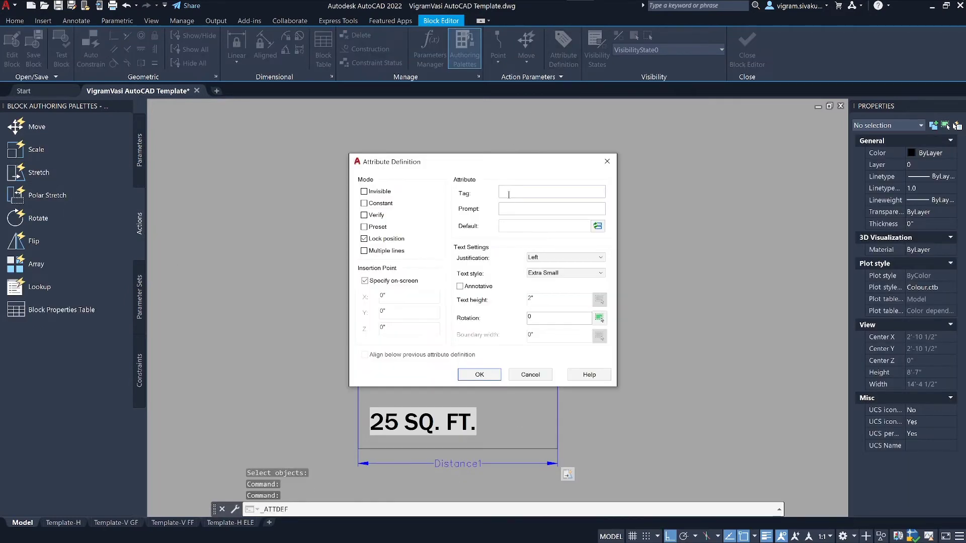
type("Field")
left_click(597, 226)
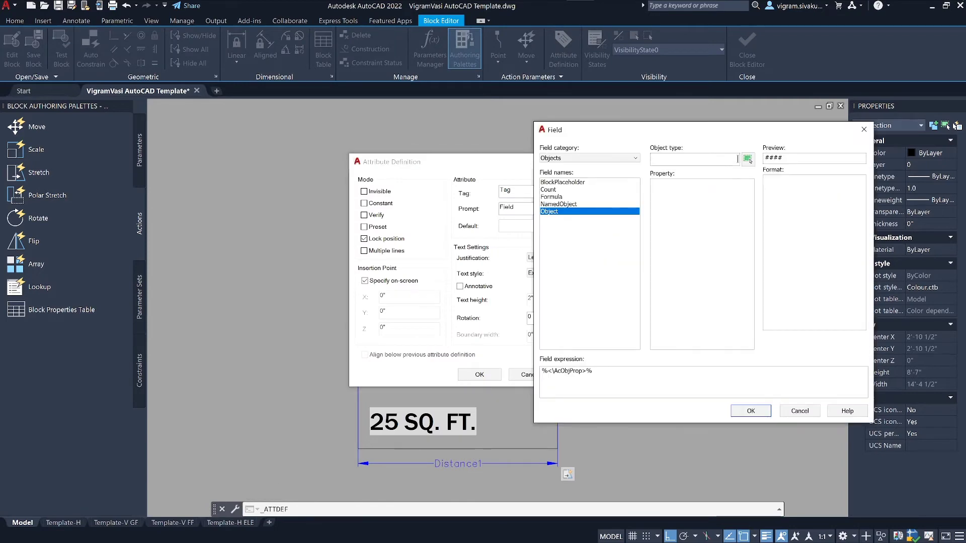
left_click(589, 158)
left_click(554, 167)
left_click(573, 190)
left_click(561, 158)
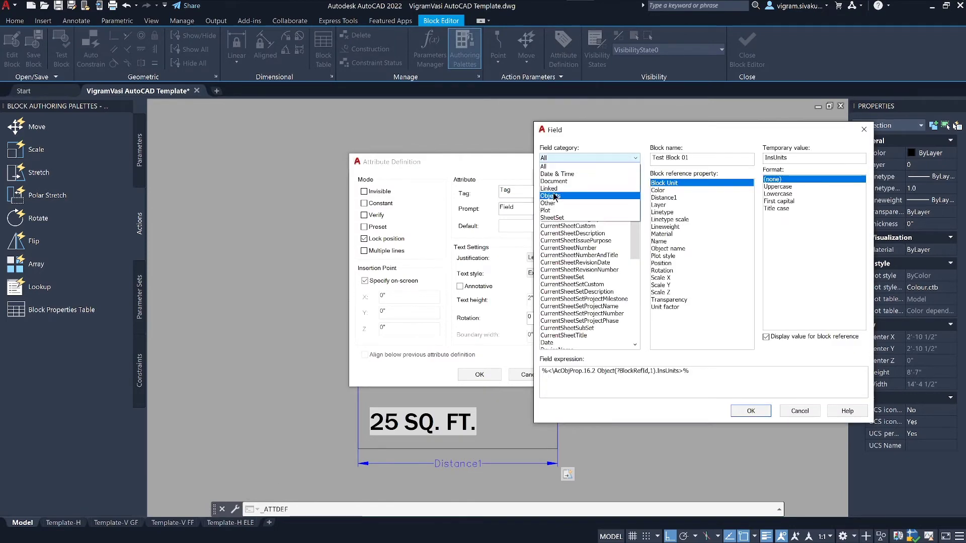
left_click(553, 196)
left_click(664, 198)
left_click(751, 411)
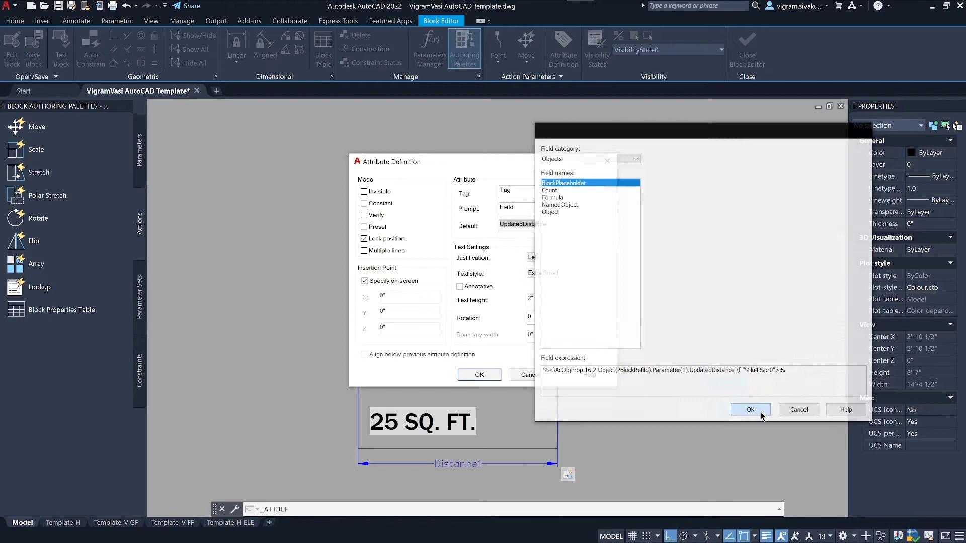
left_click(479, 375)
left_click(513, 447)
Step: Set the attribute's text height to 3" and move it slightly left, away from the rectangle's right edge
left_click(535, 436)
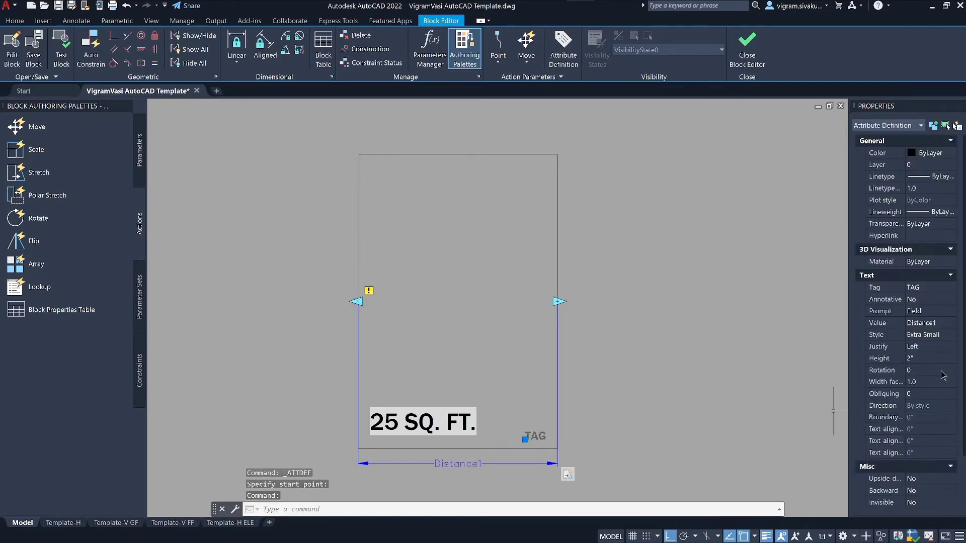
left_click(937, 359)
type("3")
key("Return")
type("m")
key("space")
left_click(716, 319)
left_click(707, 319)
Step: Close the block editor and save the changes to Test Block 01
left_click(748, 55)
left_click(498, 249)
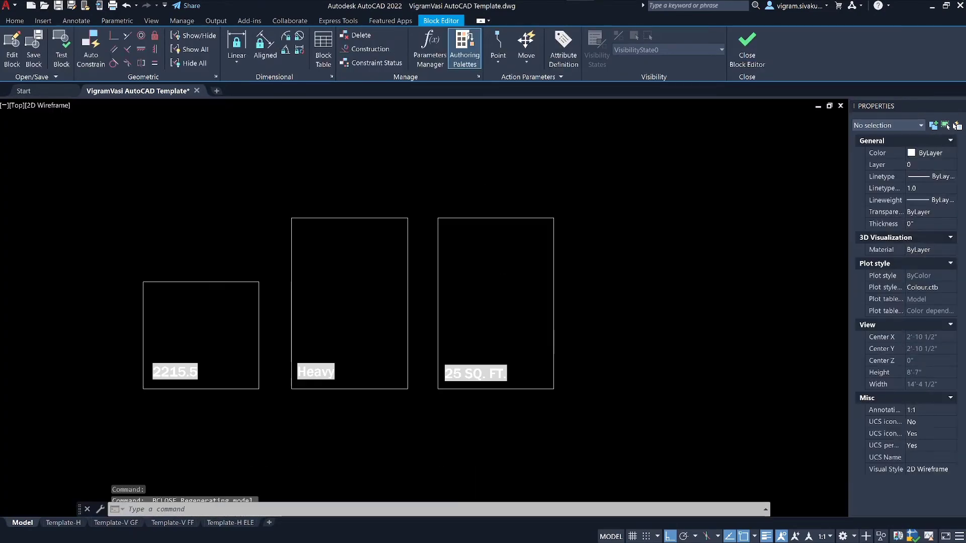
left_click(585, 285)
left_click(477, 157)
key("Escape")
Step: Synchronize the attributes of Test Block 01 by selecting the block in the drawing and confirming it
left_click(43, 20)
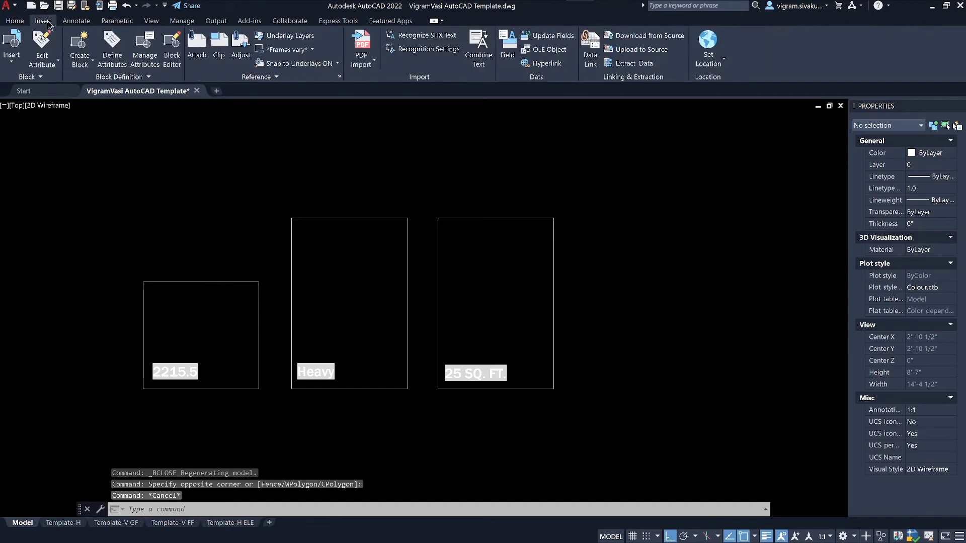
left_click(123, 76)
left_click(94, 104)
key("Return")
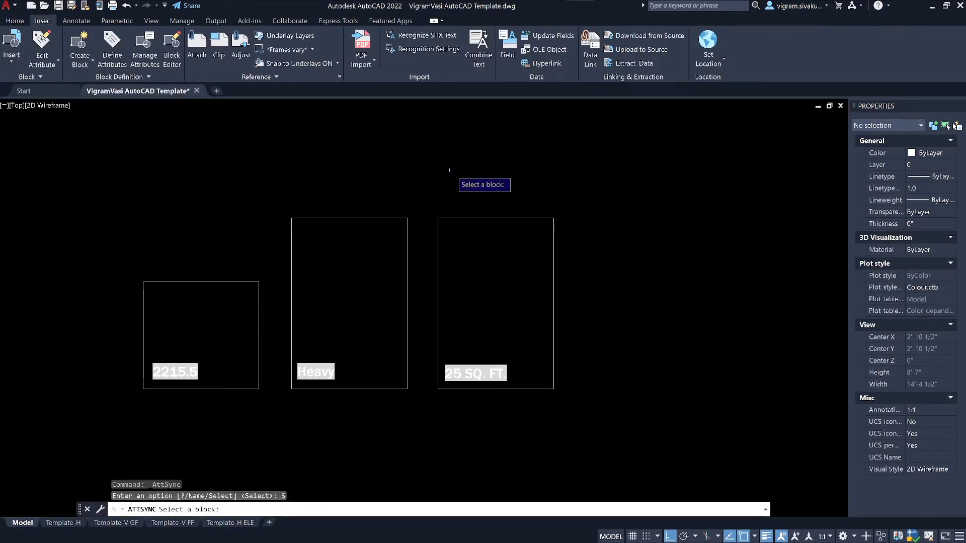
left_click(481, 218)
left_click(506, 248)
scroll(521, 376, "up", 2)
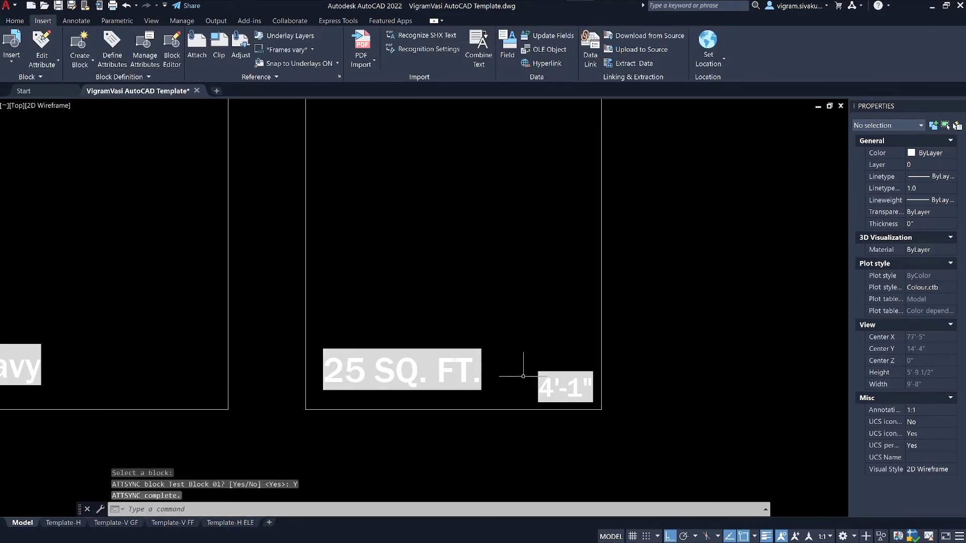
Step: Stretch the block's right edge outward to a width of about 9'-9" and regenerate the drawing
scroll(501, 413, "down", 2)
left_click(568, 323)
left_click(535, 352)
scroll(534, 352, "up", 1)
left_click(544, 310)
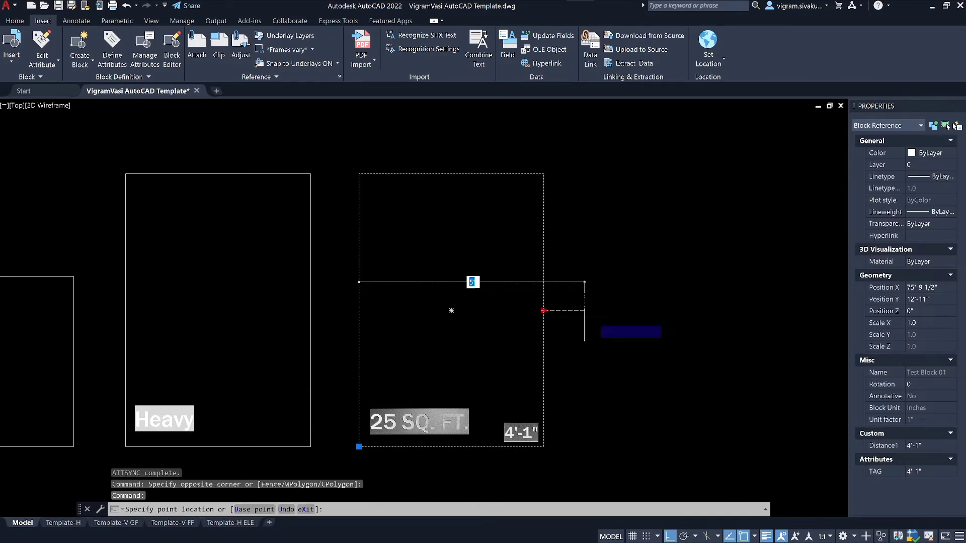
left_click(753, 311)
key("Escape")
key("Return")
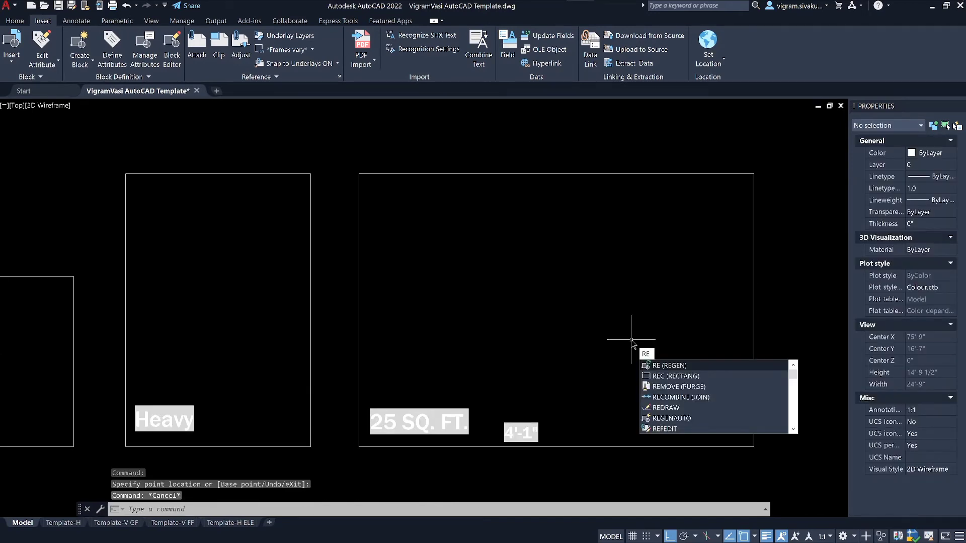
scroll(466, 453, "up", 2)
scroll(466, 455, "down", 3)
middle_click_drag(551, 445, 528, 434)
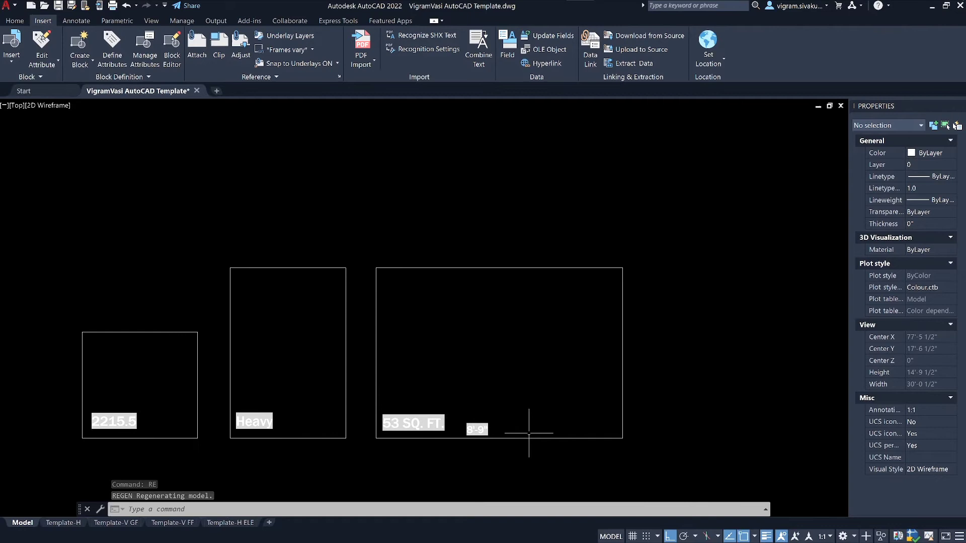
Step: Narrow the block by pulling its right edge inward to about half its current width
key("Escape")
left_click(648, 370)
left_click(610, 347)
left_click(623, 353)
left_click(507, 353)
key("Escape")
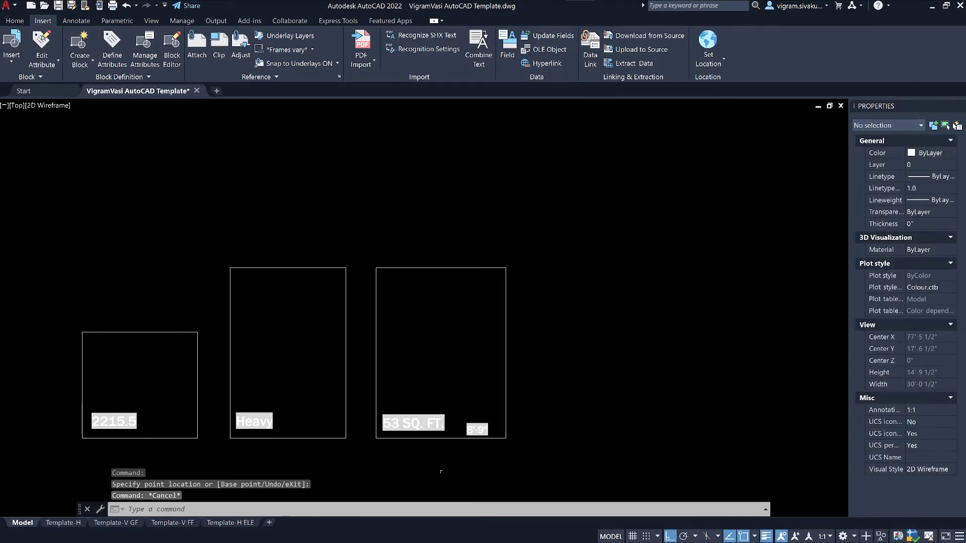
Step: Regenerate the drawing to refresh the narrowed block's area and width fields
scroll(395, 453, "up", 2)
type("RE")
key("Return")
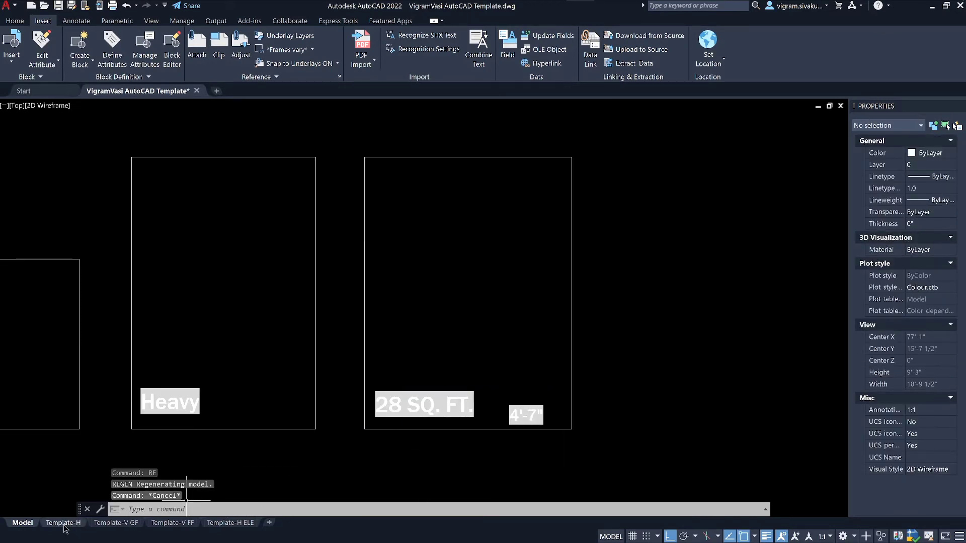
Step: Open the Template-H layout and activate its viewport for editing in model space
left_click(116, 523)
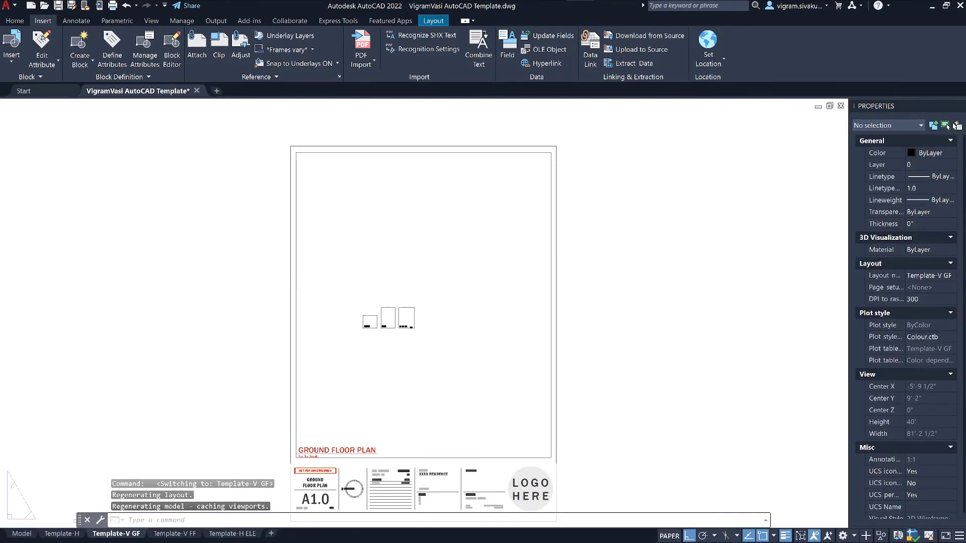
left_click(61, 524)
scroll(392, 401, "up", 2)
middle_click_drag(464, 390, 393, 355)
scroll(392, 355, "down", 2)
middle_click_drag(471, 344, 471, 365)
double_click(471, 364)
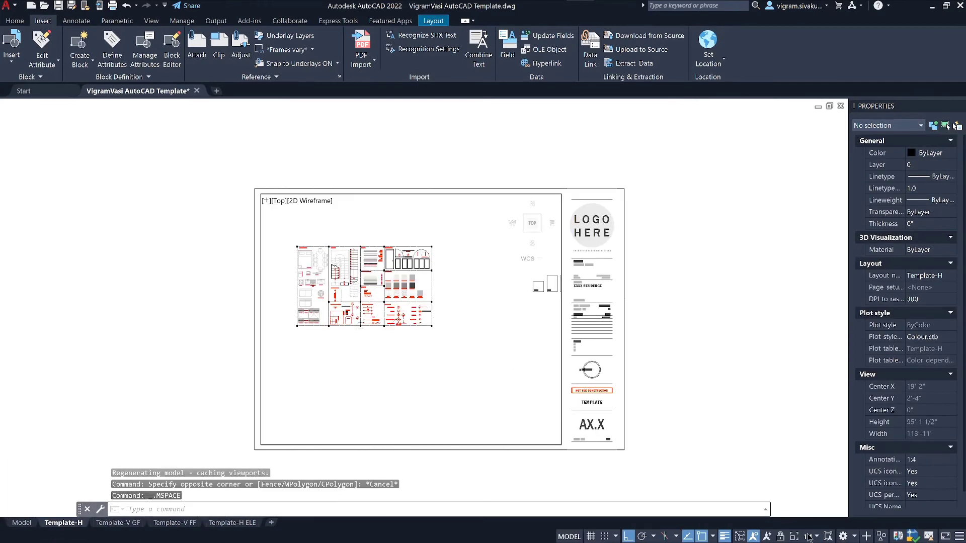
Step: Turn off automatic annotation scaling, enlarge the template sheet inside the viewport and return to paper space
left_click(779, 538)
scroll(420, 317, "up", 3)
double_click(701, 438)
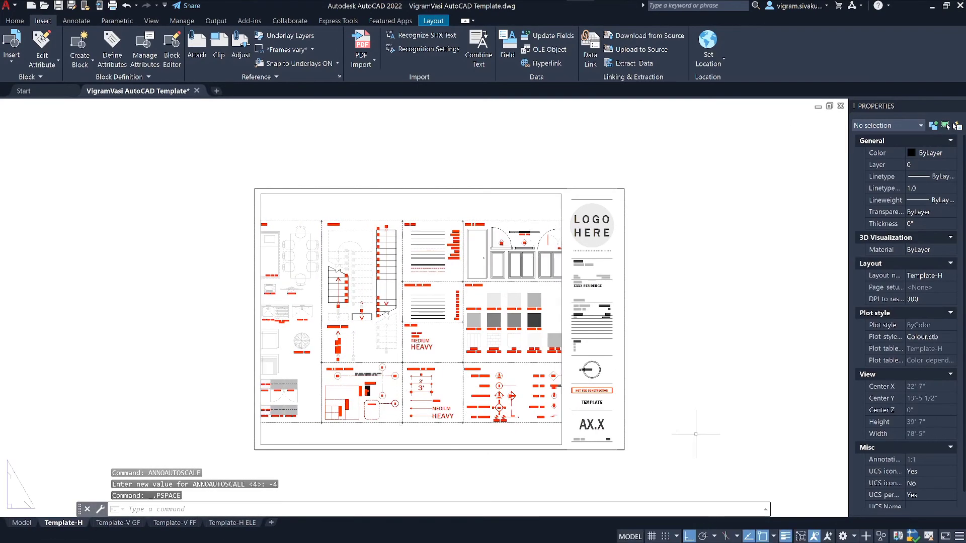
Step: Insert an object field showing the viewport's custom scale in 1:# format, placed inside the viewport's lower-right corner
scroll(560, 445, "up", 2)
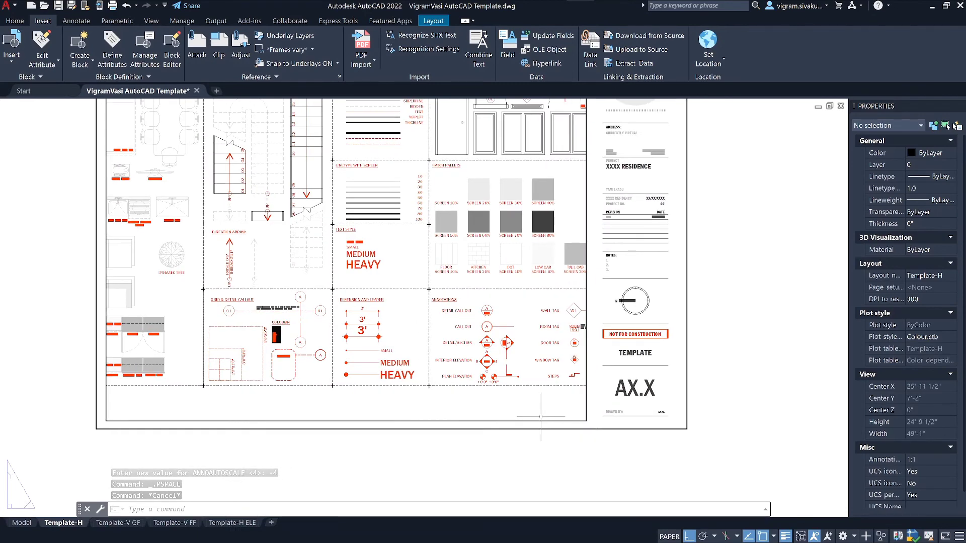
scroll(572, 420, "up", 4)
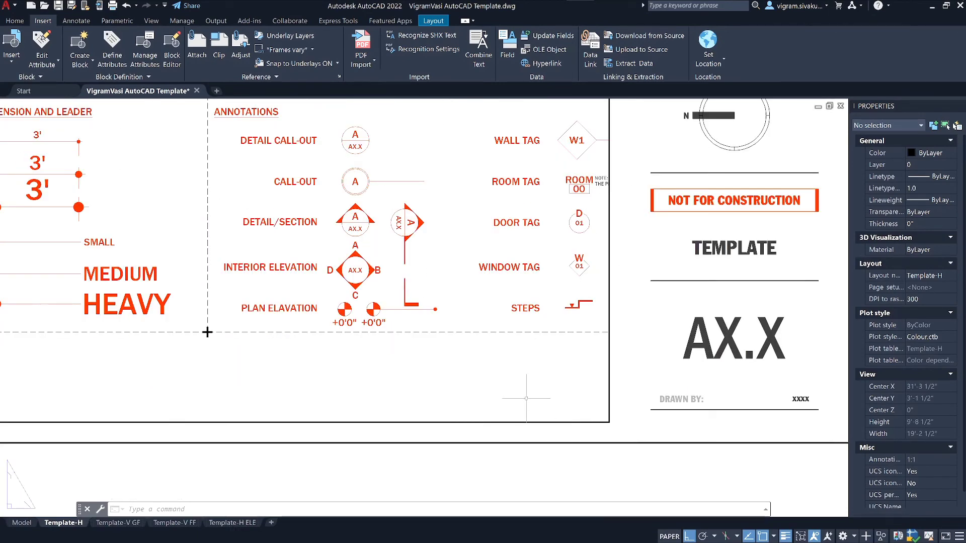
type("field")
key("Return")
left_click(548, 211)
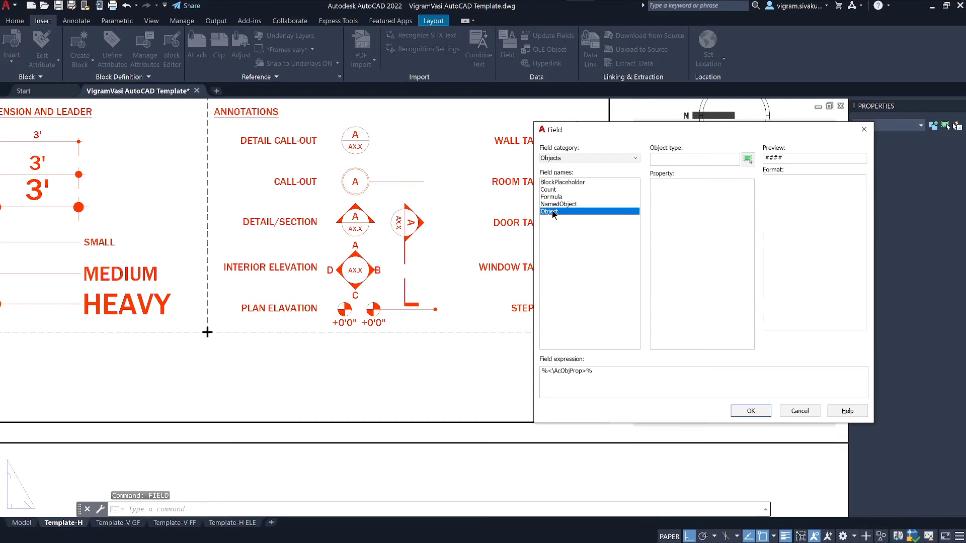
left_click(745, 160)
left_click(207, 332)
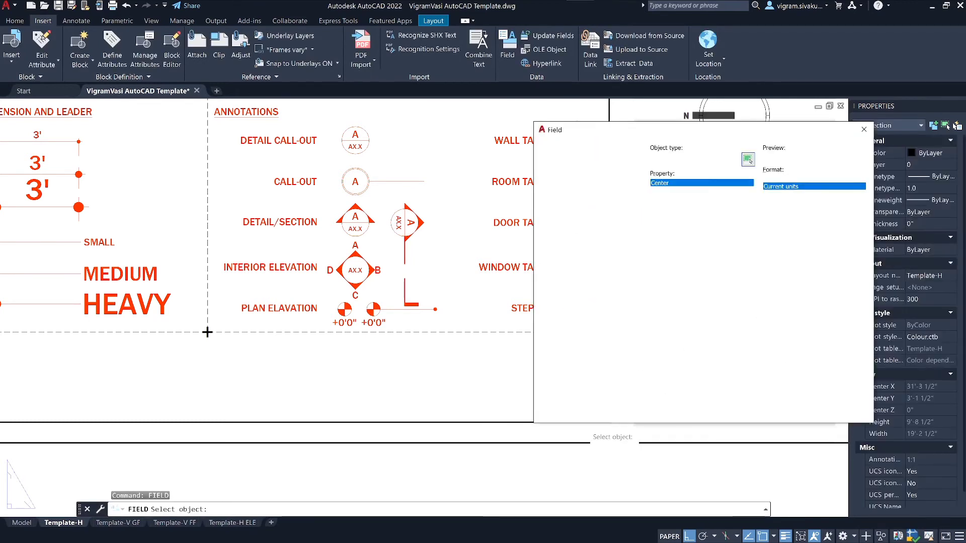
left_click(668, 206)
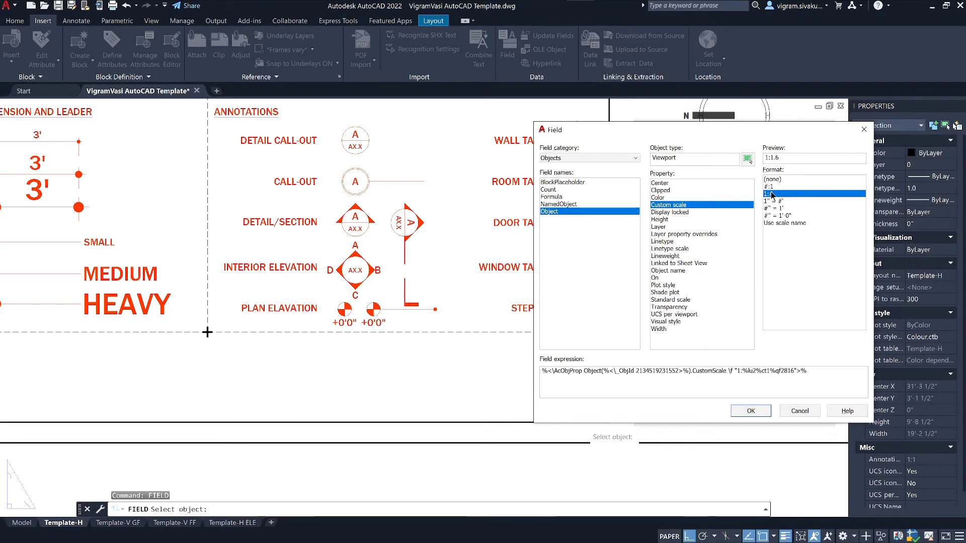
left_click(751, 411)
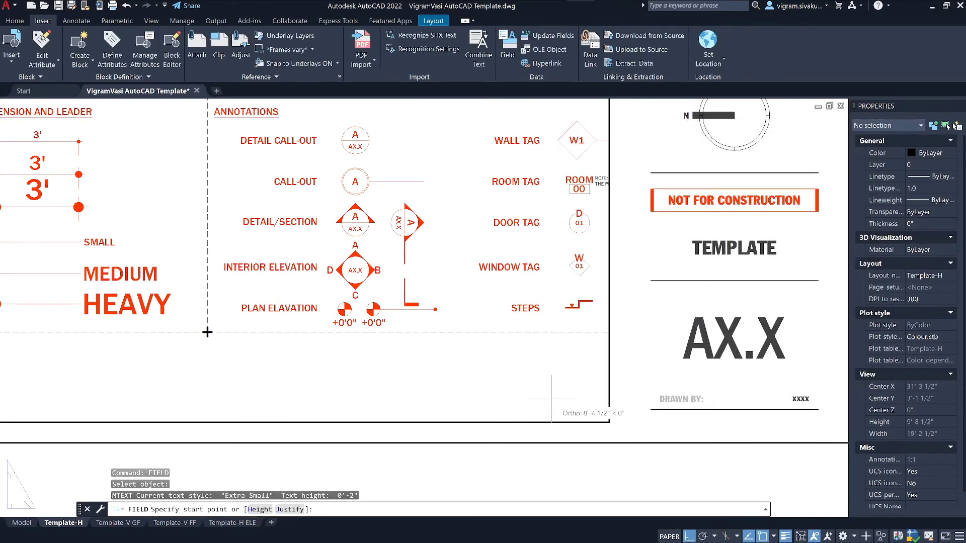
key("F8")
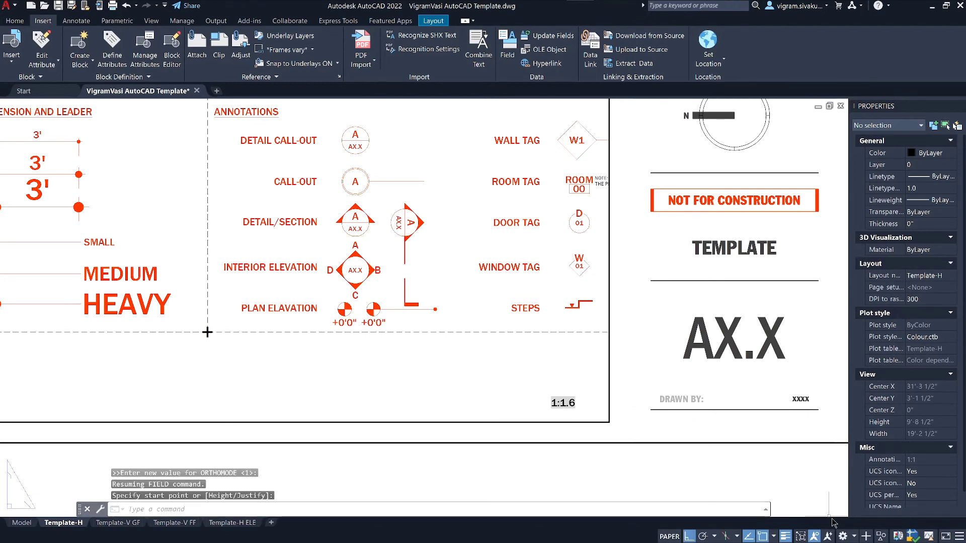
Step: Set the Template-H viewport's scale to 1:1 and regenerate the layout to refresh the scale field
left_click(556, 421)
left_click(556, 422)
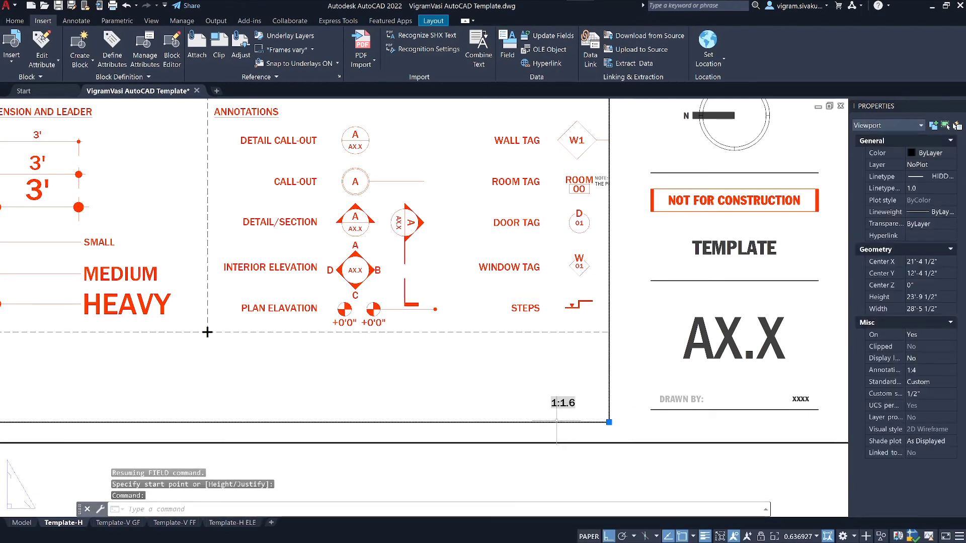
left_click(817, 537)
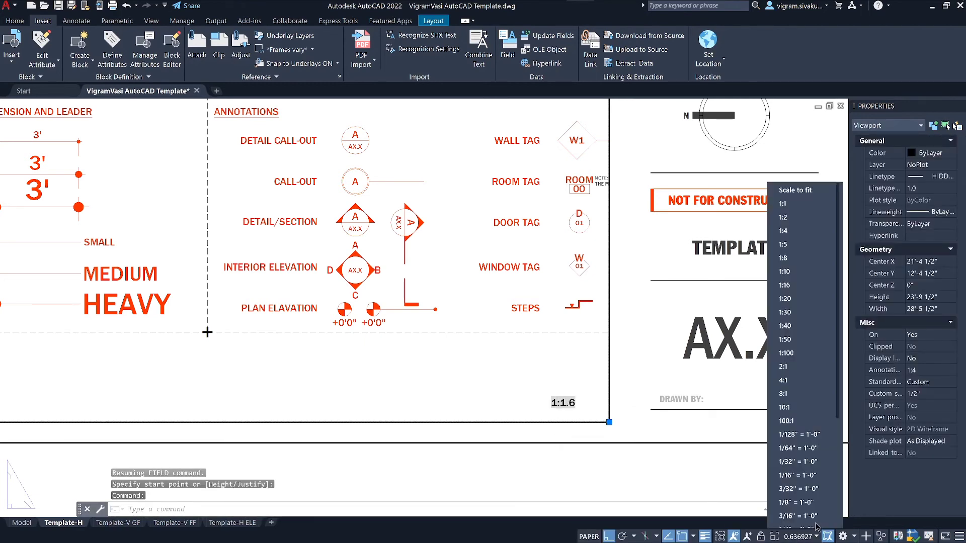
left_click(789, 197)
key("Escape")
type("r")
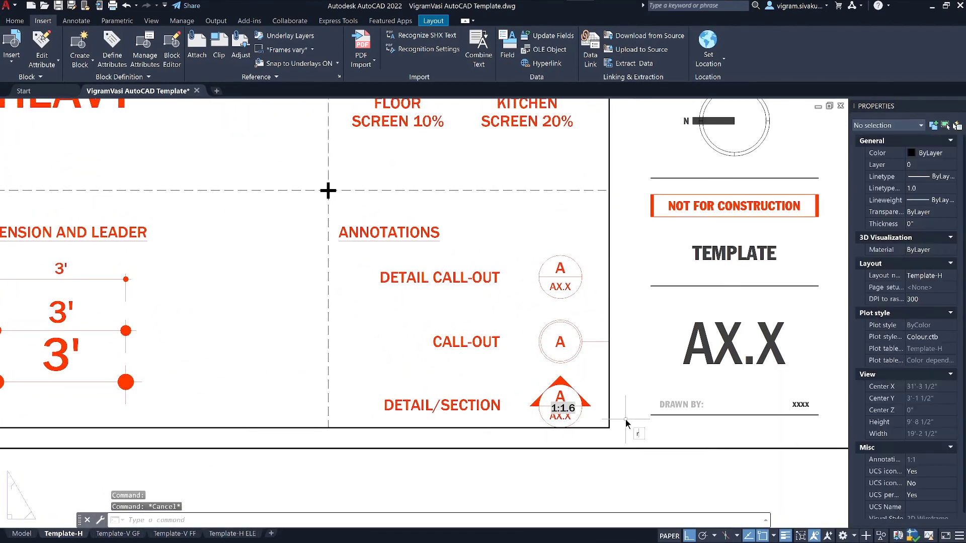
type("e")
key("Return")
Step: Set the Template-H viewport's scale to 1:4 and regenerate the layout to refresh the scale field
scroll(559, 423, "up", 3)
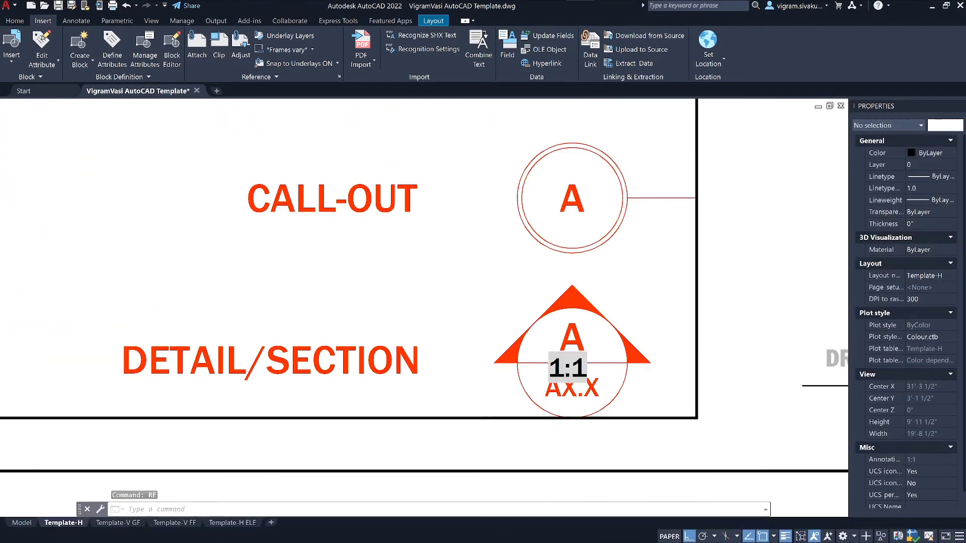
left_click(680, 431)
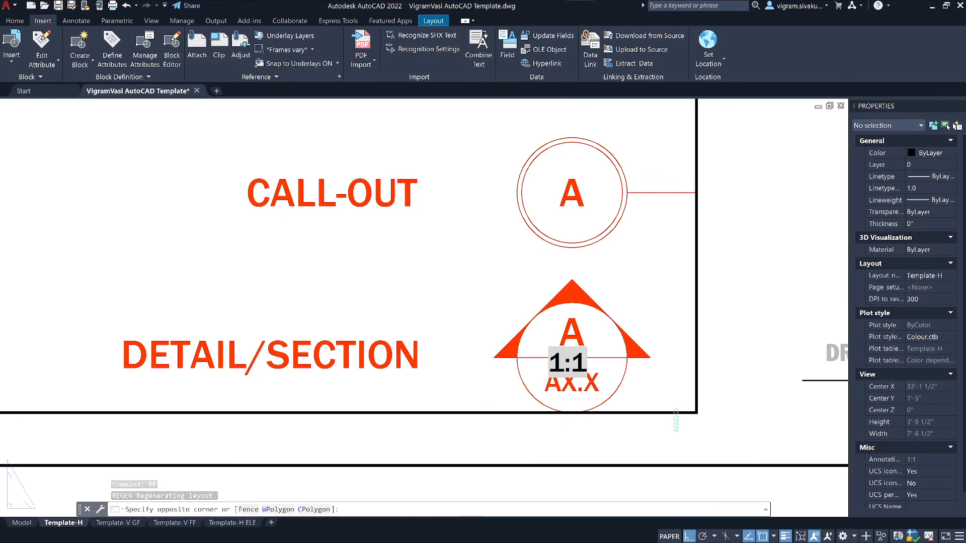
left_click(675, 402)
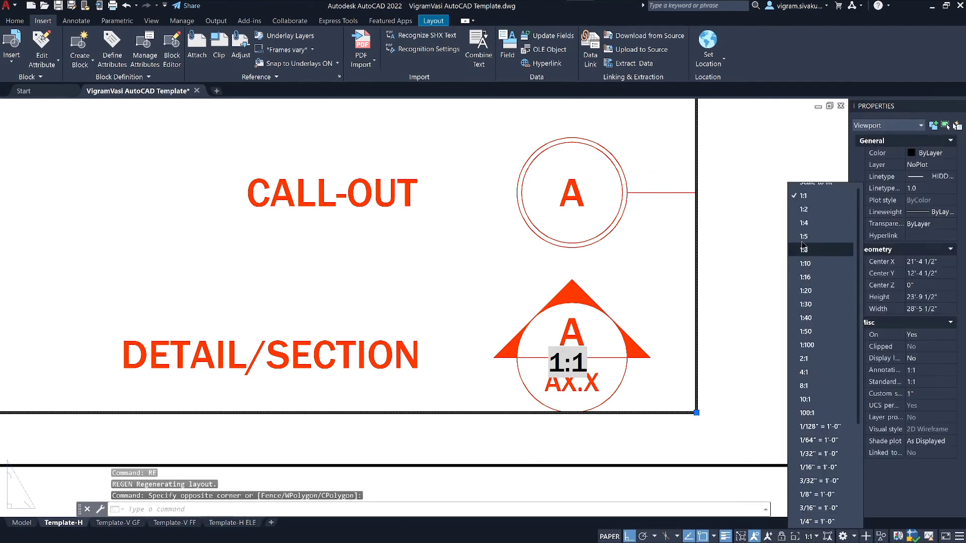
left_click(803, 223)
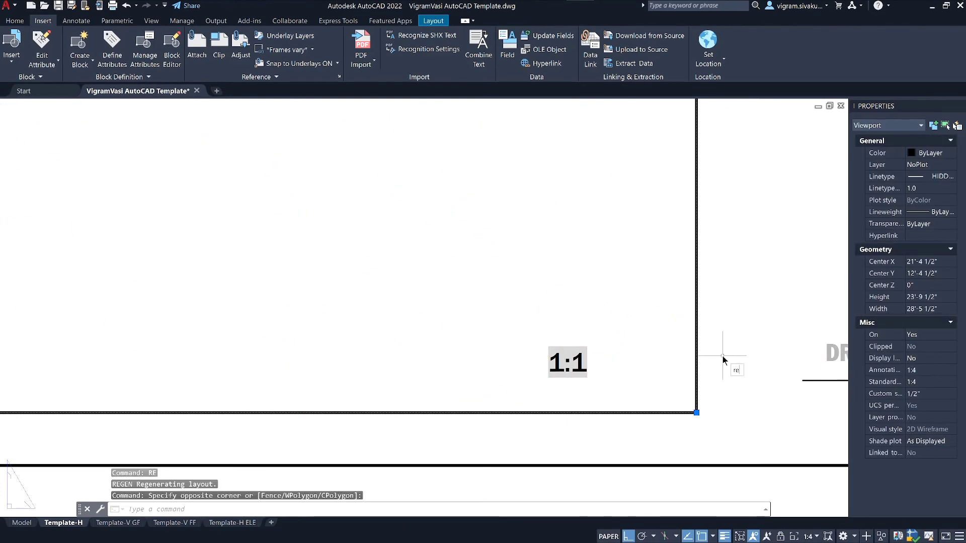
key("Return")
key("Escape")
key("Escape")
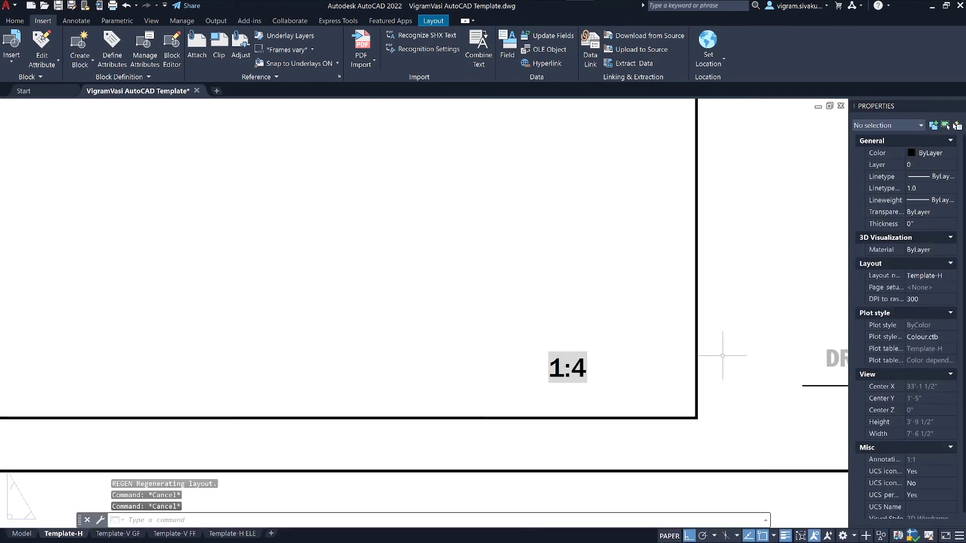
Step: Insert a Date & Time CreateDate field in M/d/yyyy format just left of the scale field and regenerate the layout
type("field")
key("Return")
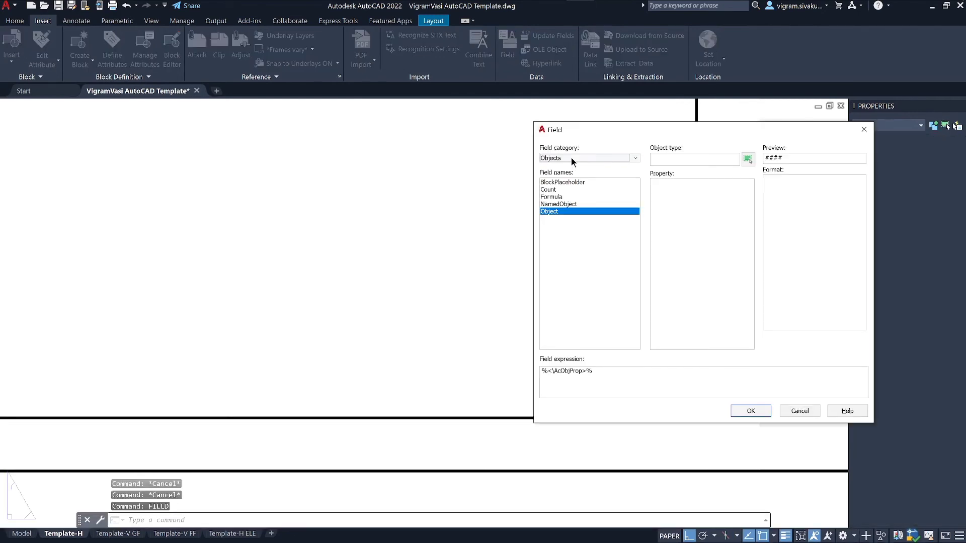
left_click(571, 158)
left_click(576, 171)
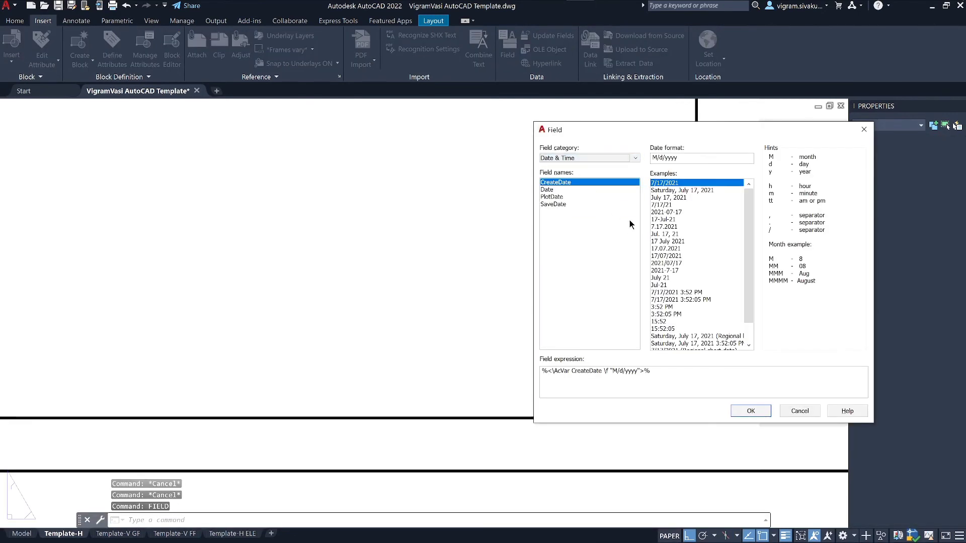
left_click(750, 411)
key("F8")
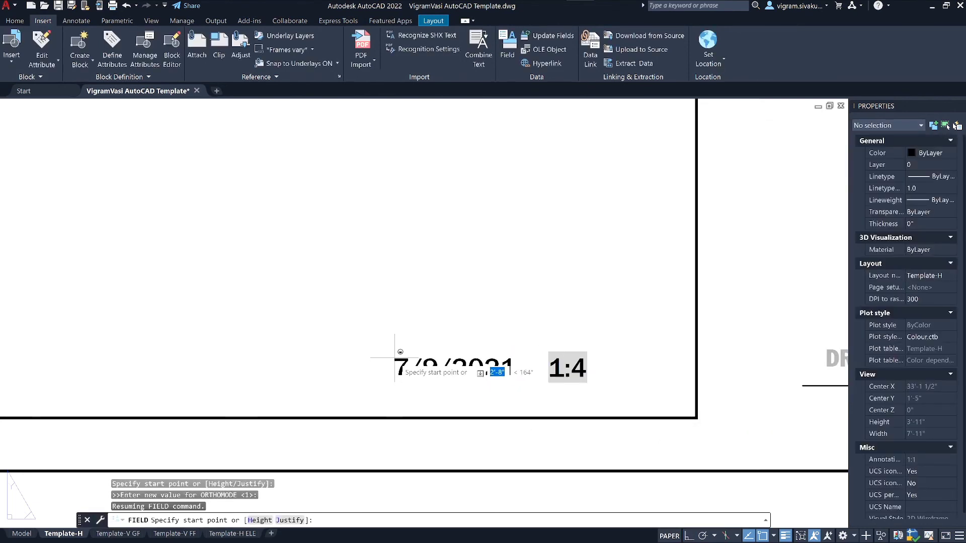
left_click(395, 358)
key("F8")
key("Escape")
key("Escape")
key("Escape")
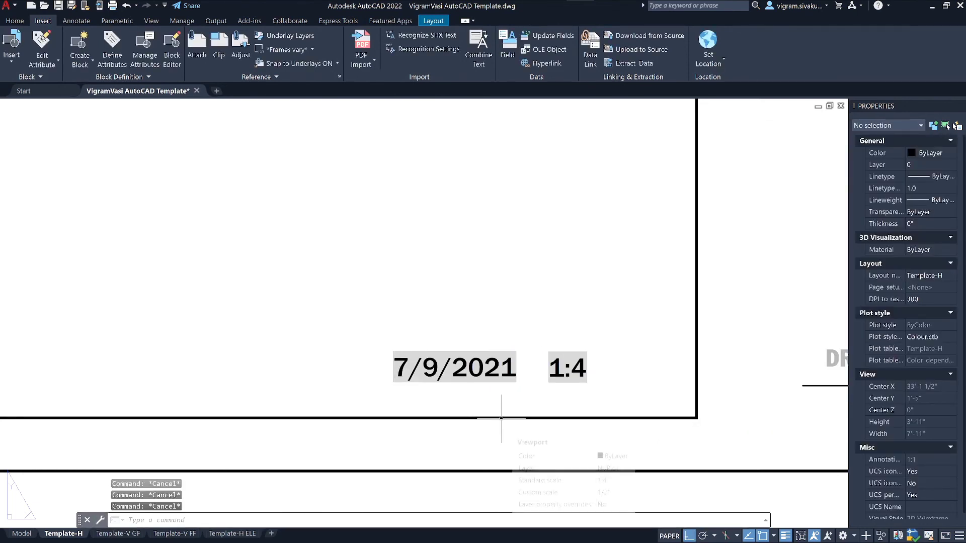
type("re")
key("Return")
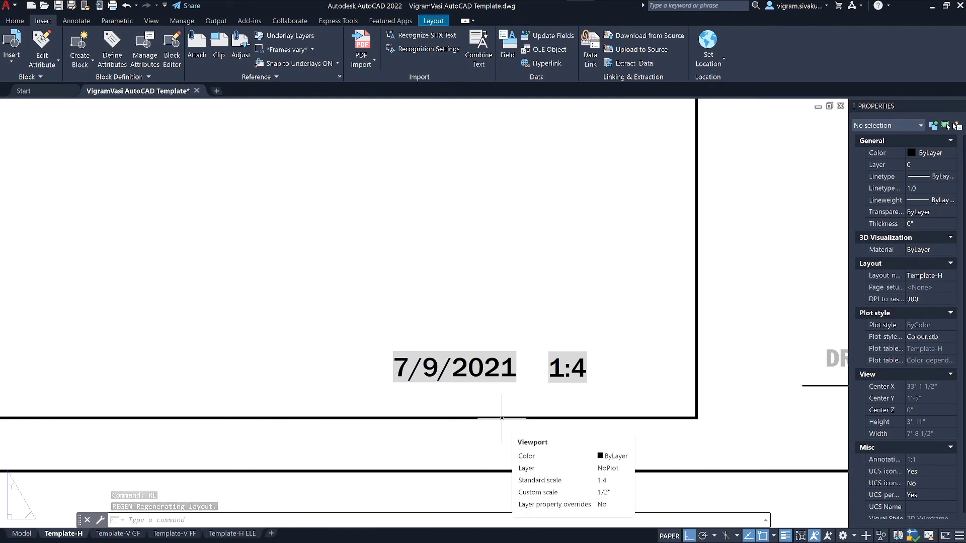
Step: Return to model space and view the whole template sheet with its furniture, hatch and annotation samples
scroll(502, 418, "down", 3)
left_click(22, 534)
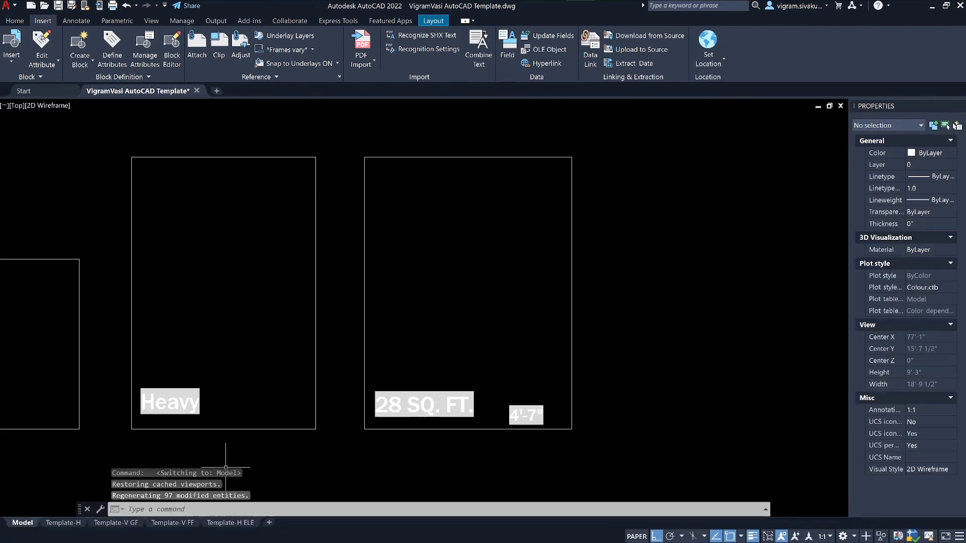
scroll(623, 346, "down", 5)
scroll(112, 376, "up", 3)
scroll(491, 309, "down", 1)
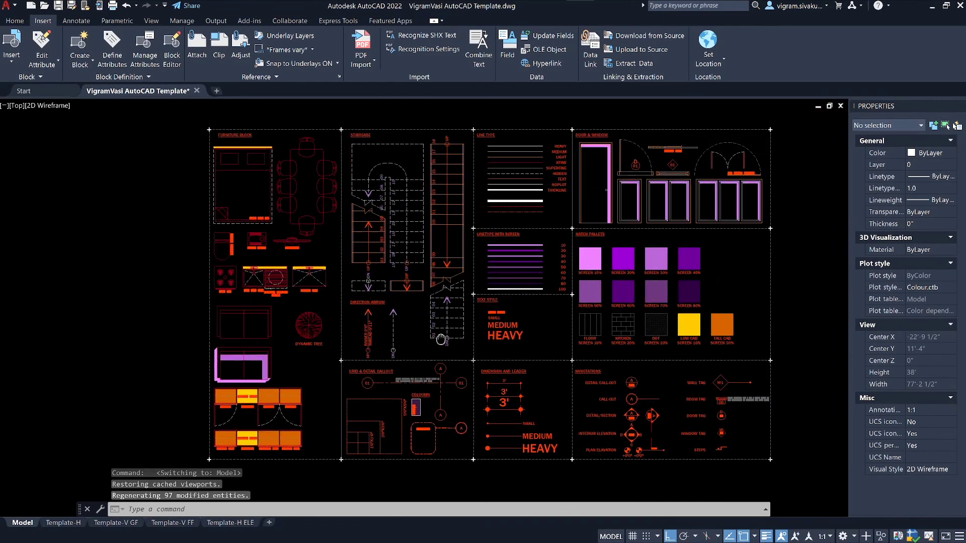